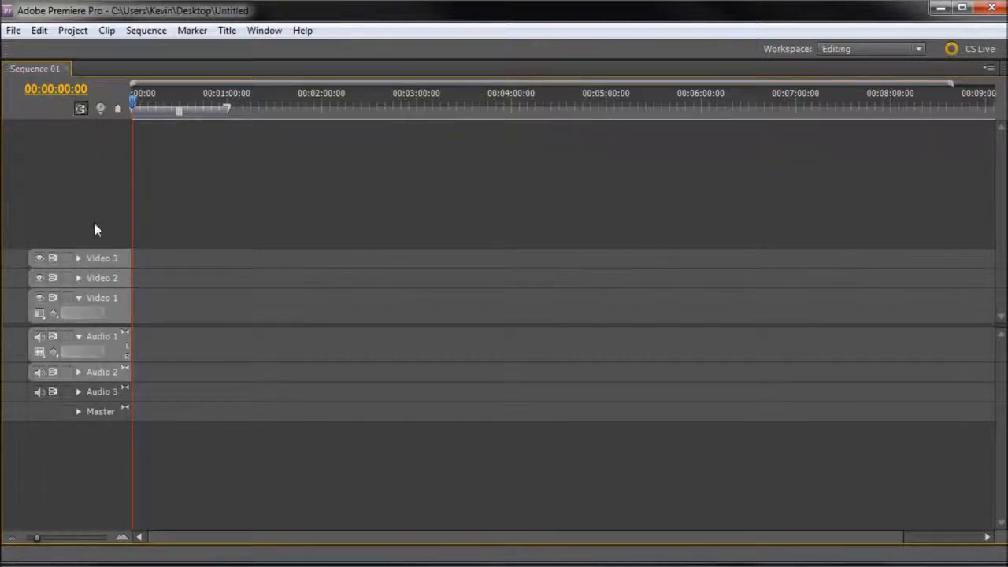
Step: Add one video track after Video 3 and one stereo audio track after Audio 3, and target the new tracks
click(101, 260)
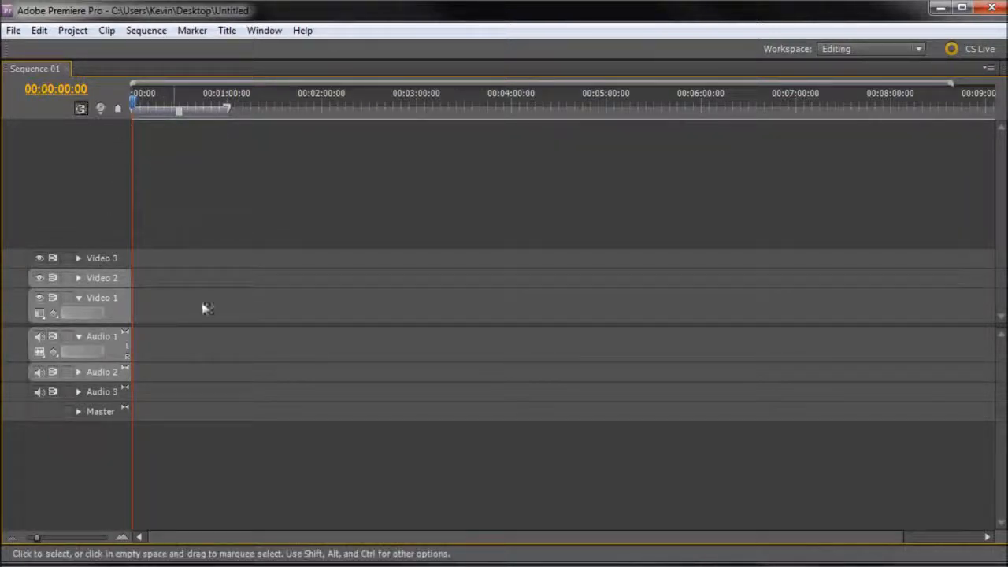
click(90, 259)
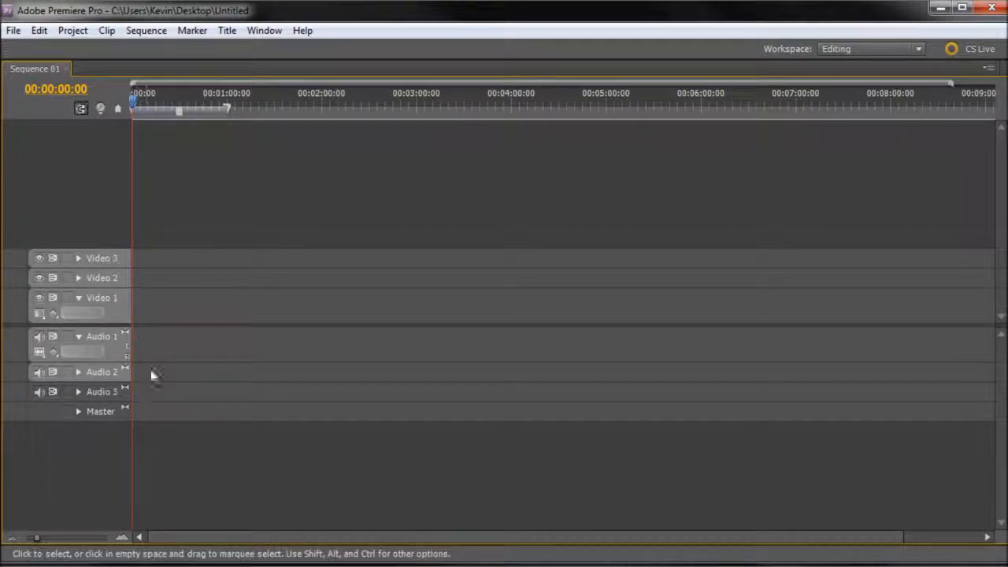
right_click(105, 259)
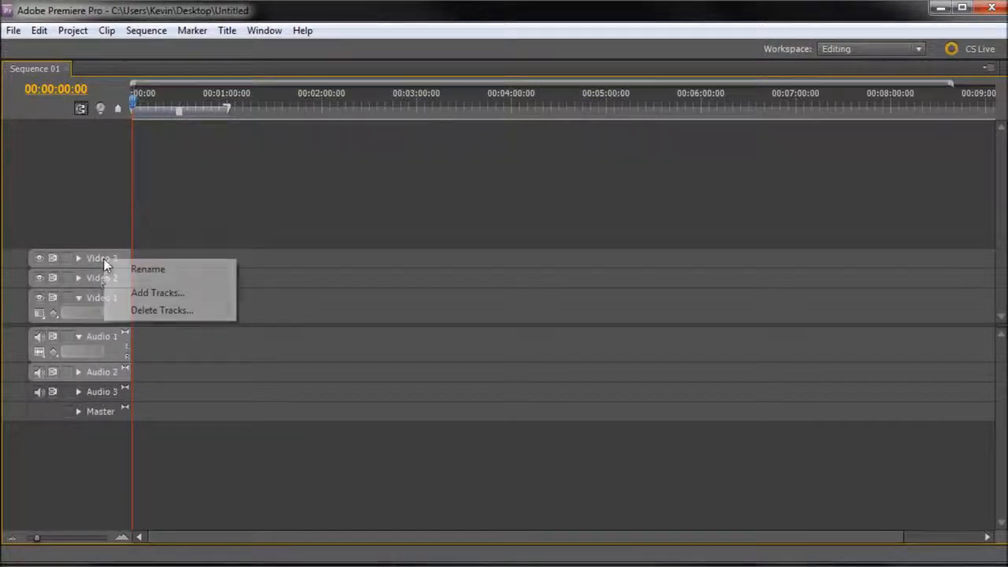
click(151, 294)
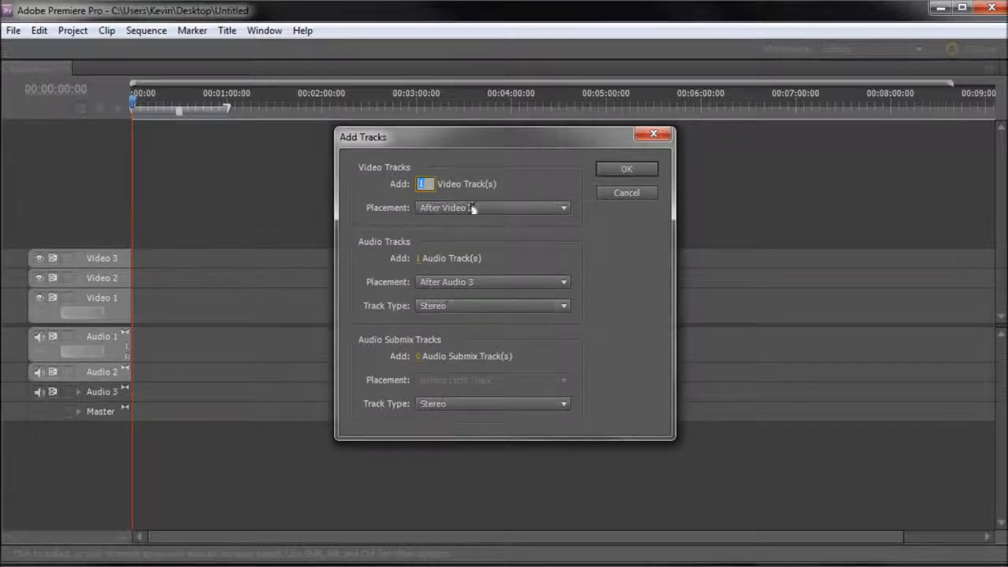
click(622, 170)
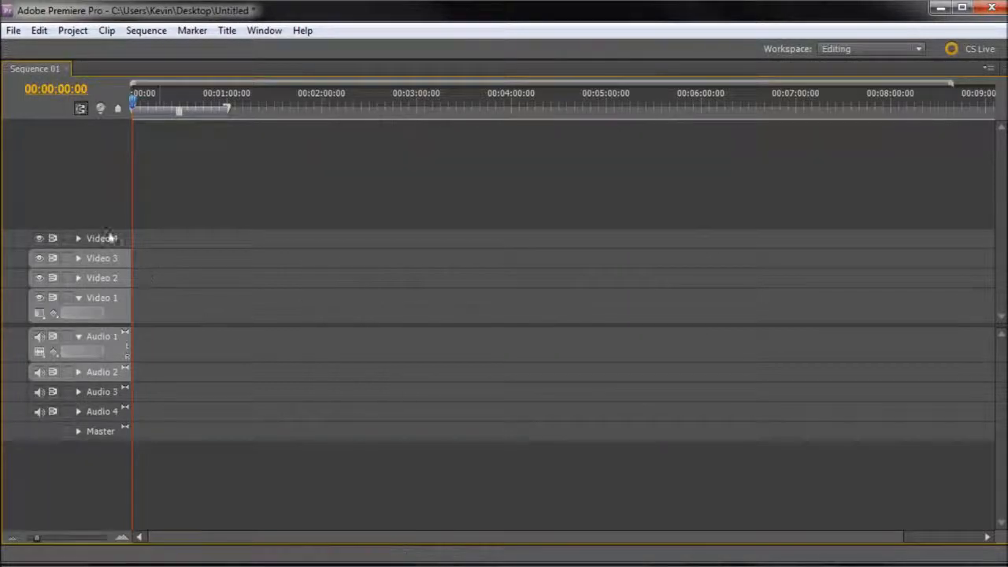
click(101, 416)
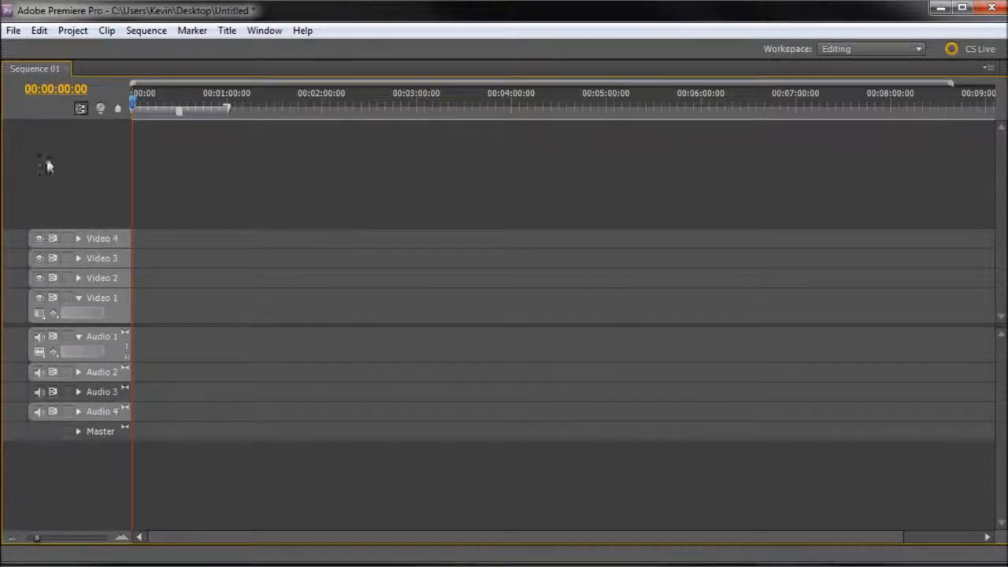
Step: Restore the Timeline to its normal size and enlarge the Program monitor's height
key(grave)
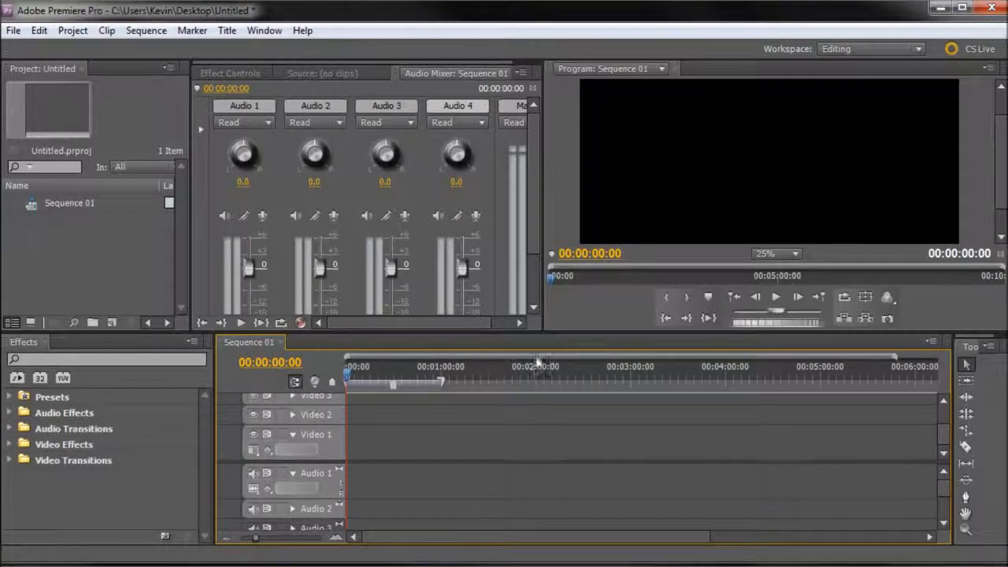
click(560, 228)
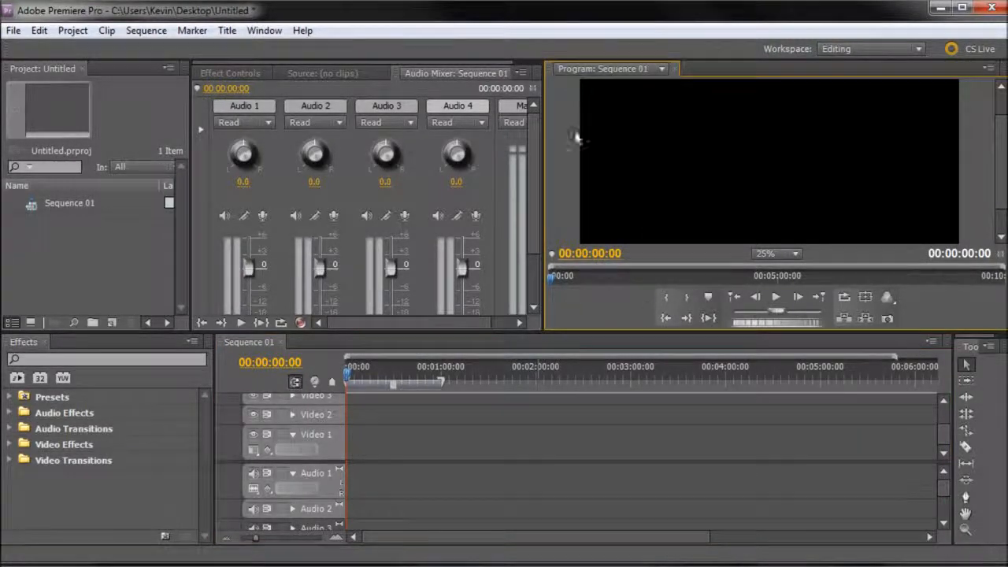
drag(549, 339, 549, 394)
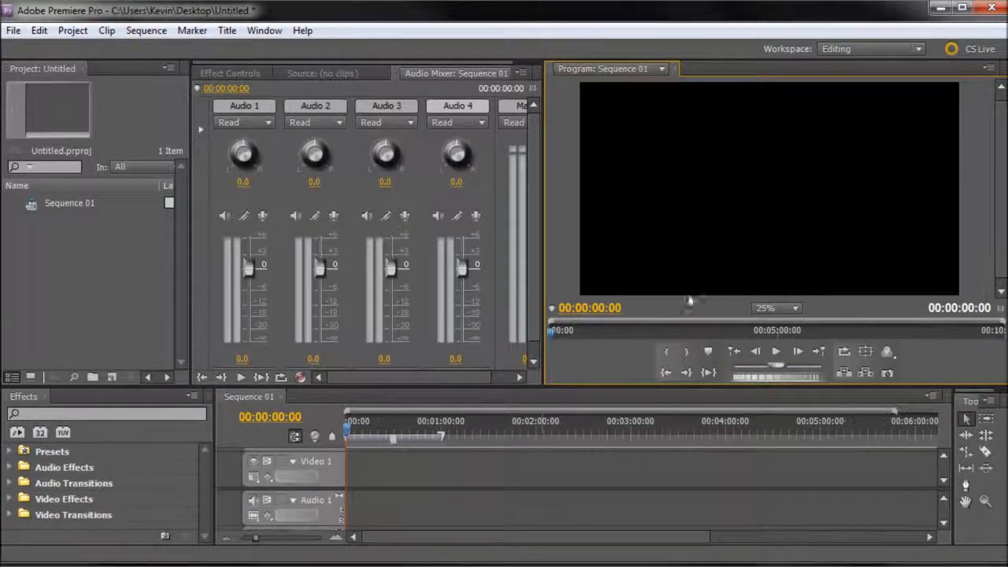
Step: Maximize the Program monitor to examine its playhead and playback controls, and restore the panel layout
key(grave)
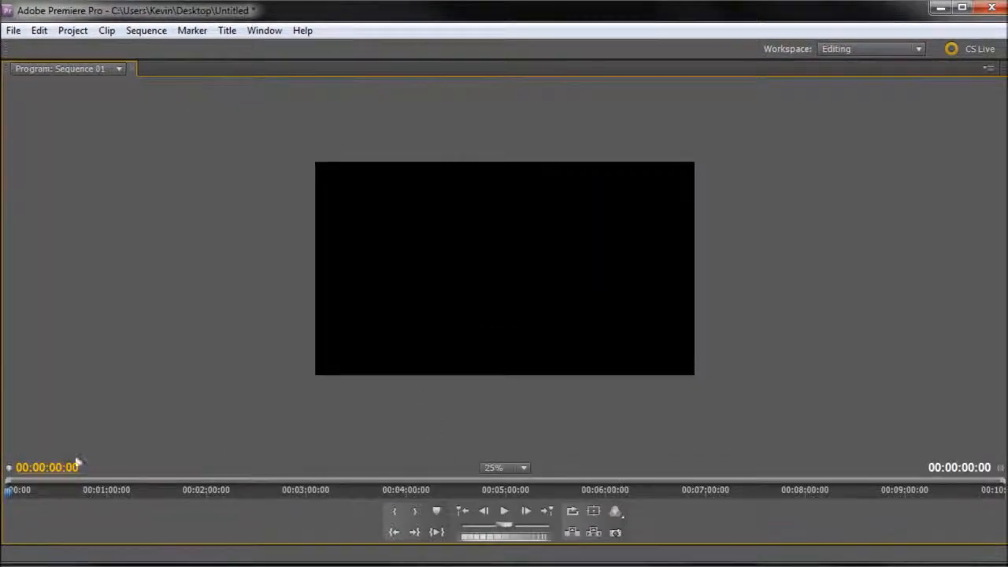
mouse_move(10, 494)
mouse_down()
mouse_move(247, 494)
mouse_move(14, 490)
mouse_up()
key(grave)
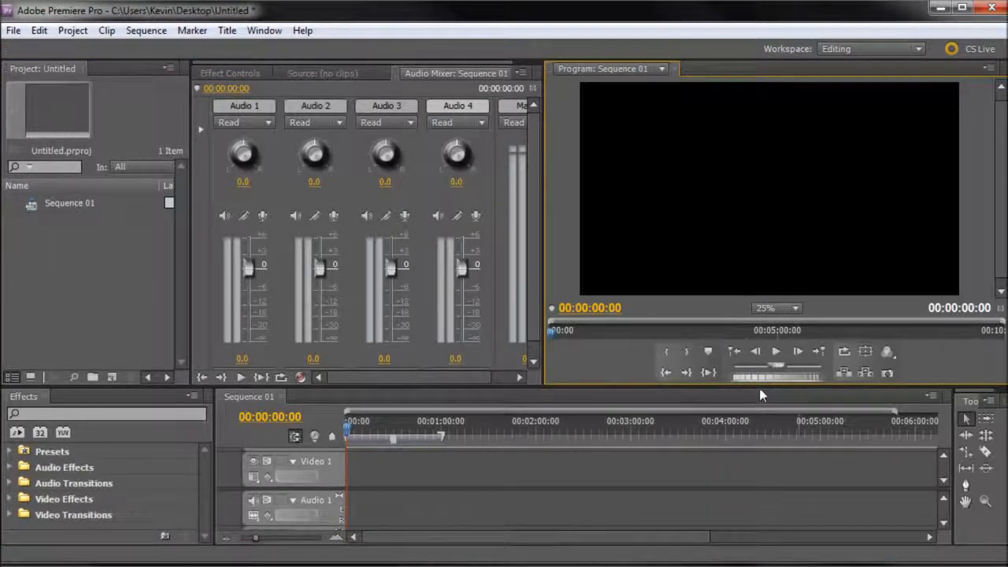
Step: Switch to the Razor Tool and back to the Selection Tool
click(962, 406)
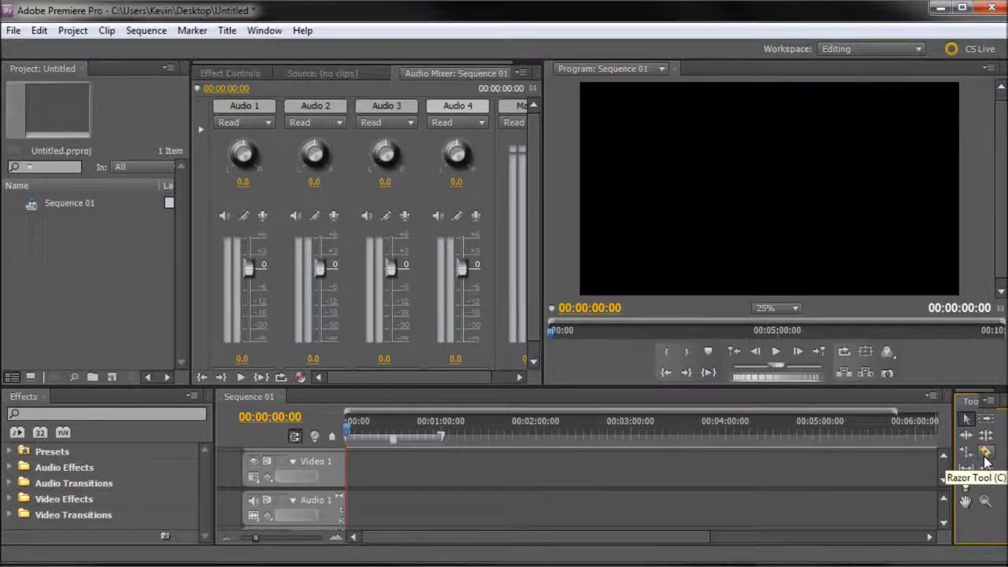
click(983, 454)
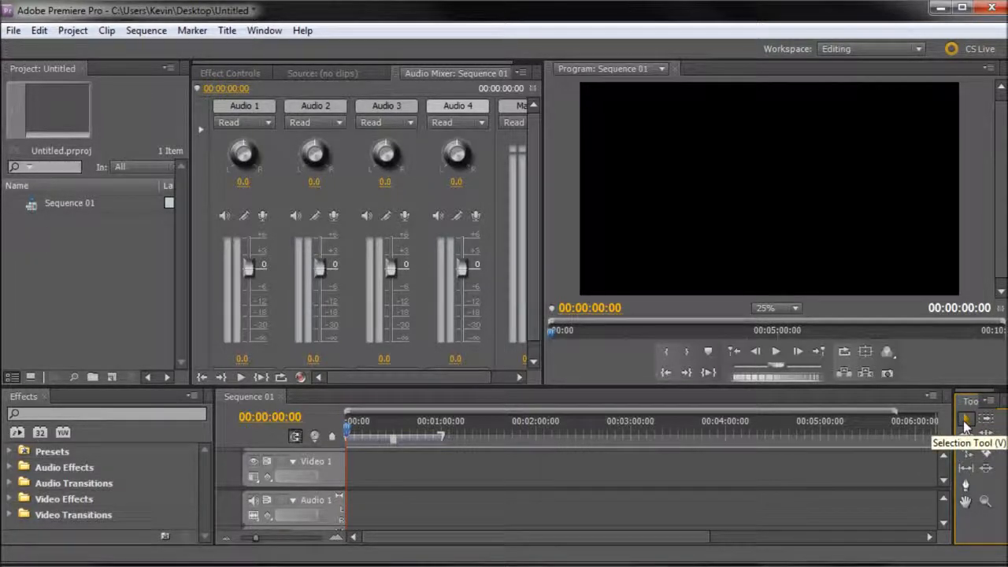
click(965, 422)
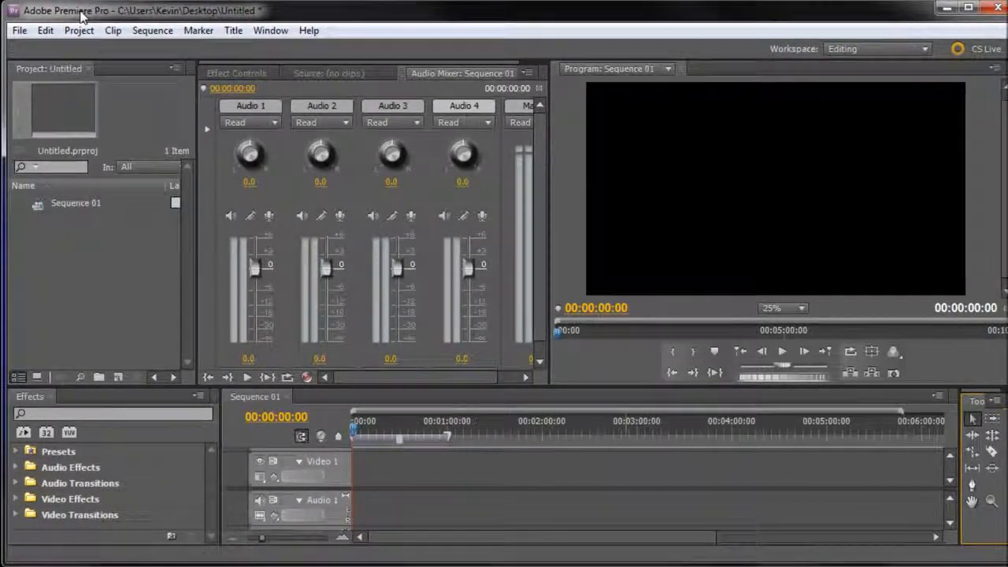
click(111, 261)
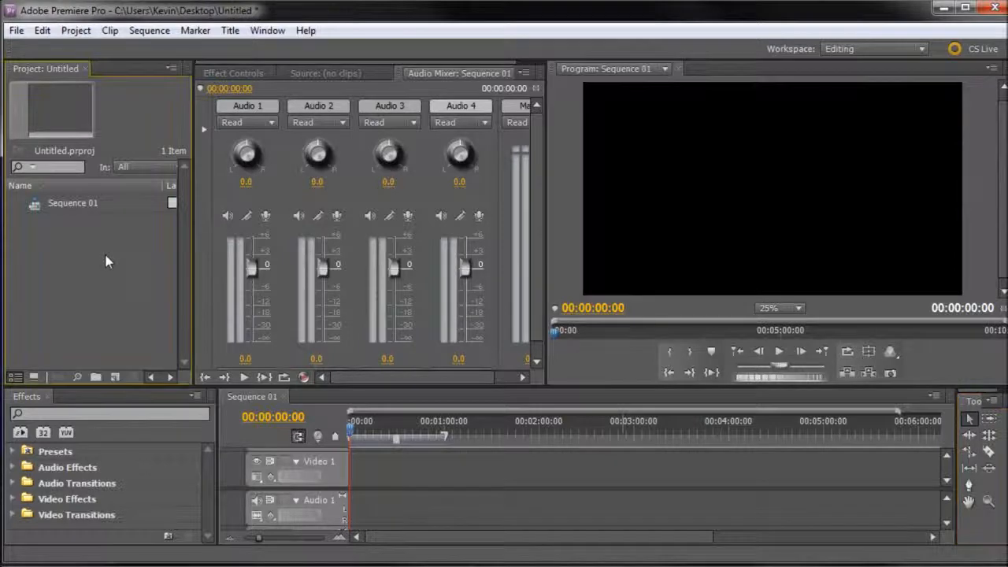
double_click(108, 262)
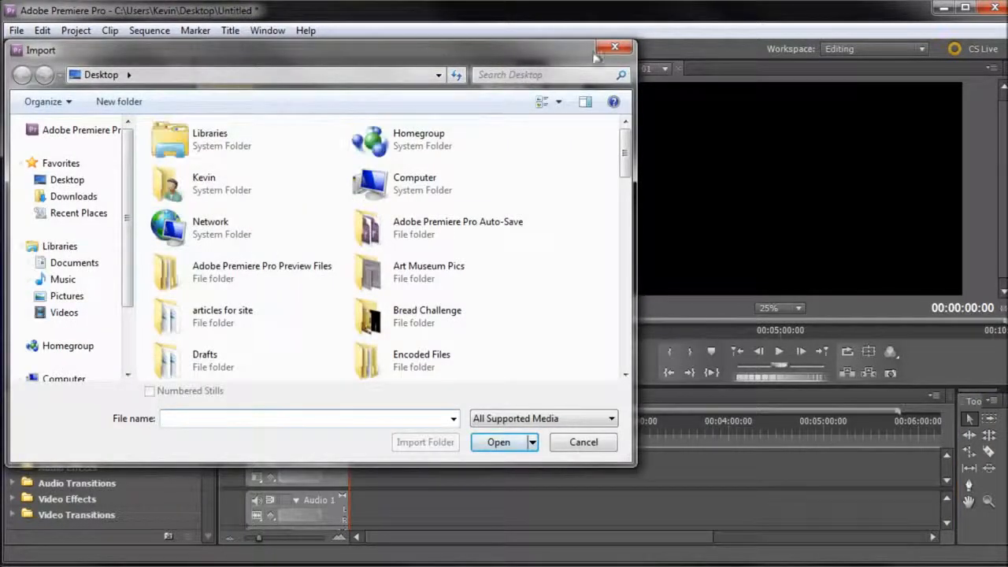
click(598, 51)
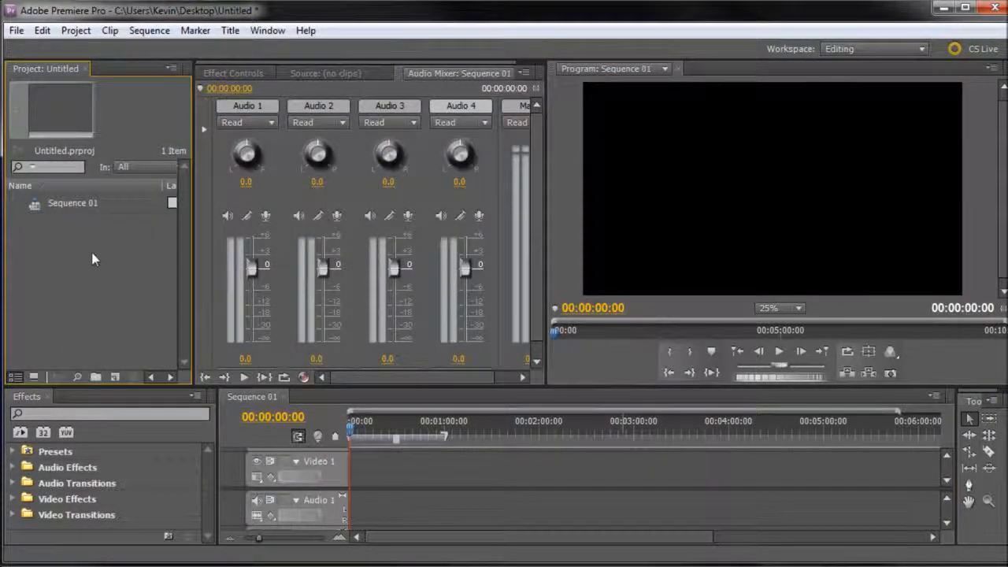
double_click(80, 262)
click(579, 442)
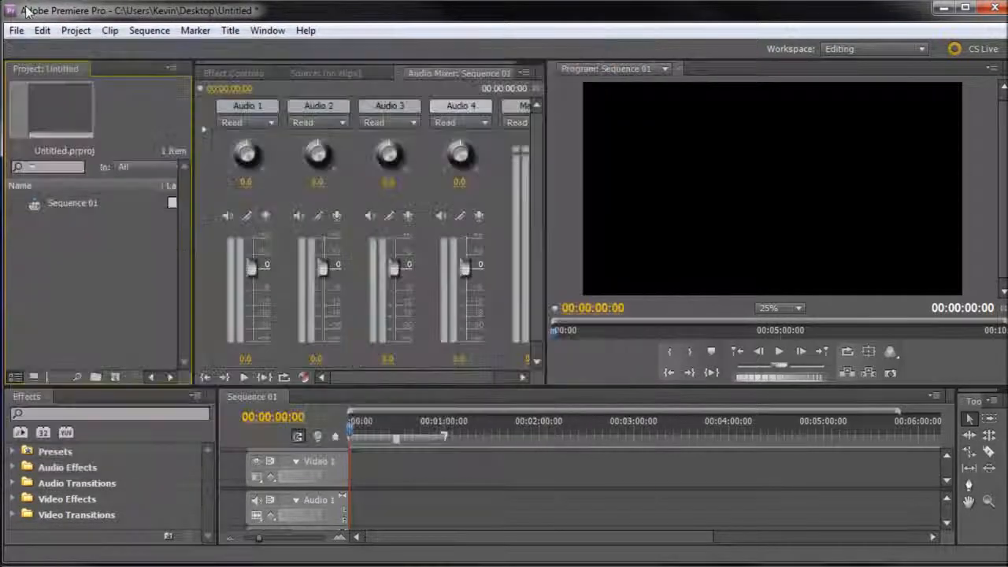
Step: Import the desktop clips MVI_0144, MVI_0148 and MVI_0140 into the project by moving the window aside, and return the window to its place
drag(26, 11, 467, 21)
drag(171, 303, 378, 502)
drag(303, 446, 488, 307)
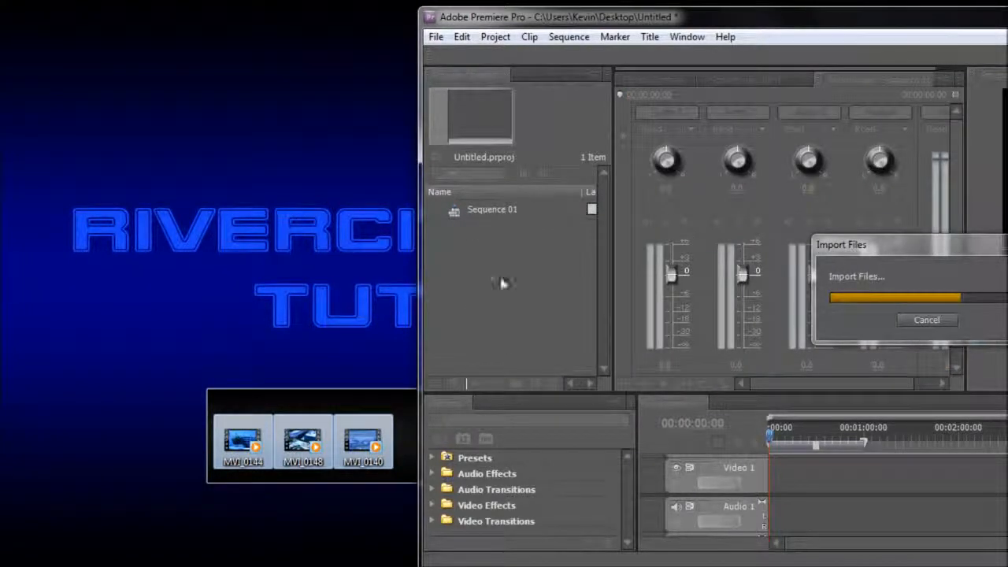
drag(637, 19, 225, 15)
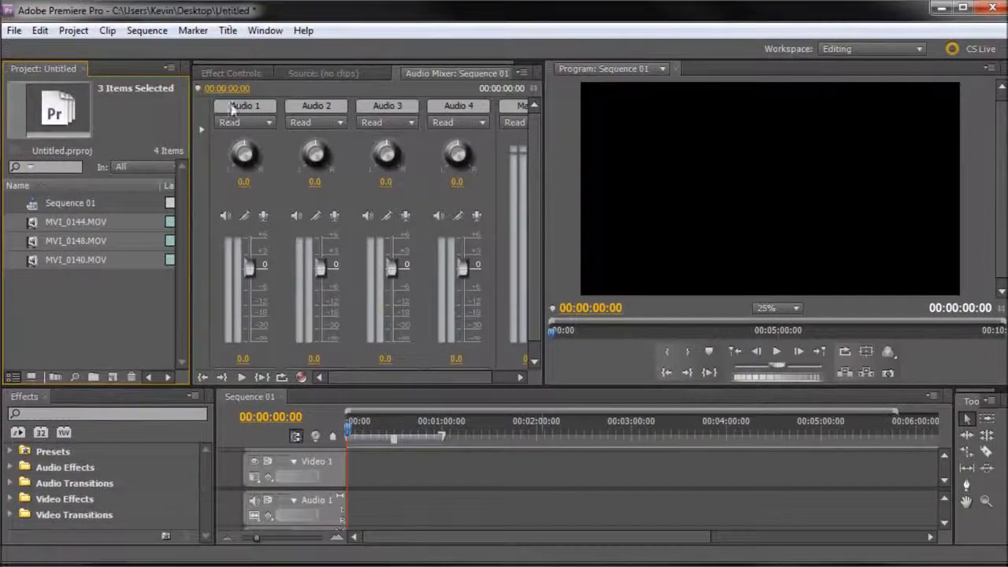
Step: Preview MVI_0144.MOV by scrubbing it in the Source monitor, and load MVI_0148.MOV there as well
click(72, 258)
click(46, 221)
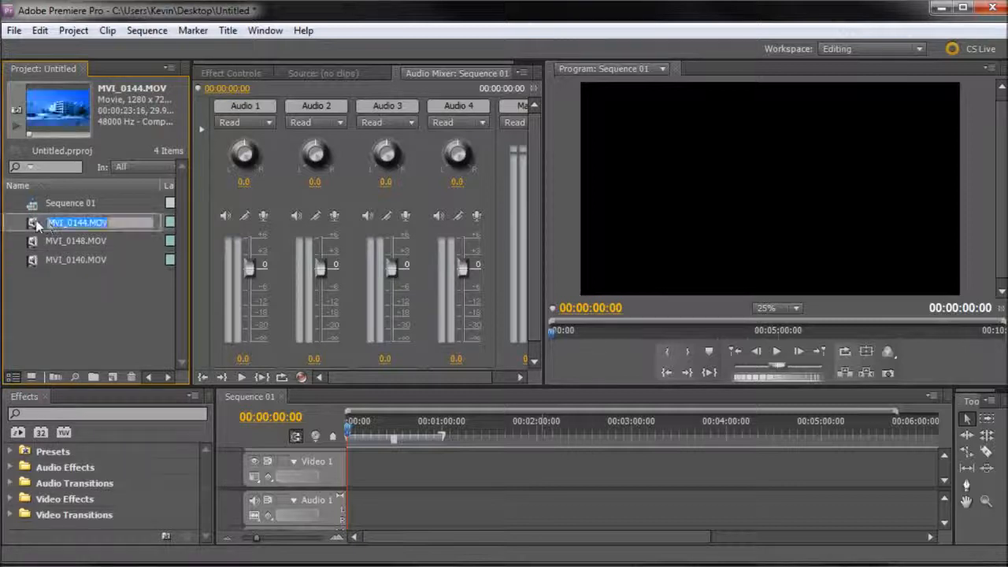
double_click(35, 221)
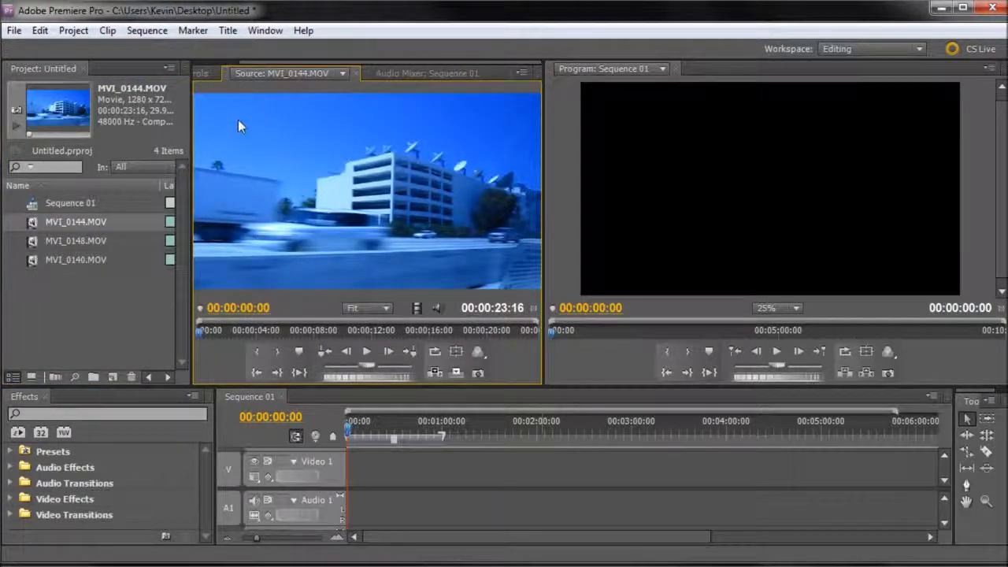
drag(198, 334, 234, 331)
double_click(36, 238)
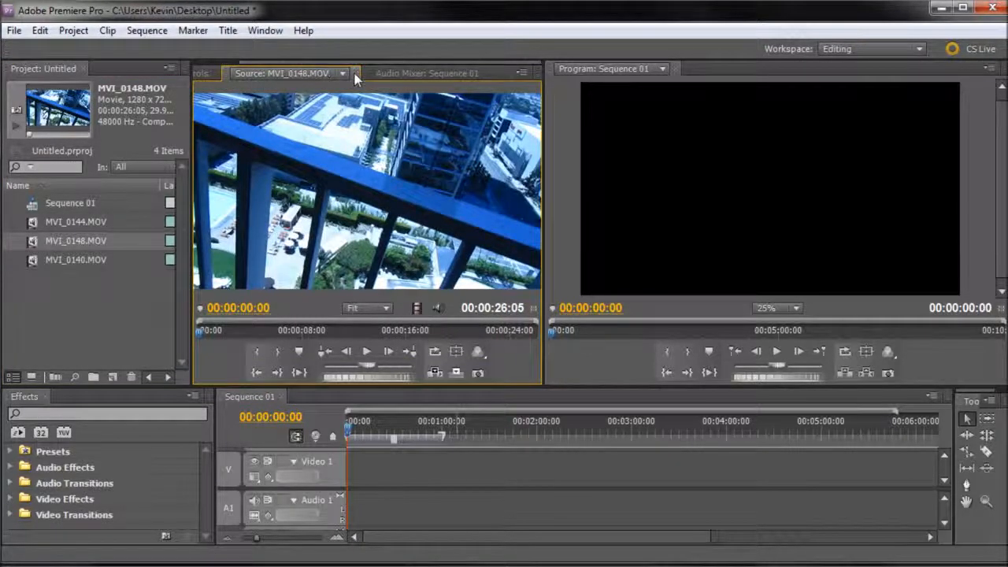
Step: Close the Source monitor, look at Effect Controls and bring the Audio Mixer back to the front
click(352, 73)
click(226, 69)
click(347, 70)
Step: Examine the thumbnails and clip details of MVI_0144.MOV, MVI_0148.MOV and MVI_0140.MOV in the project
click(60, 224)
click(37, 224)
click(32, 242)
click(32, 266)
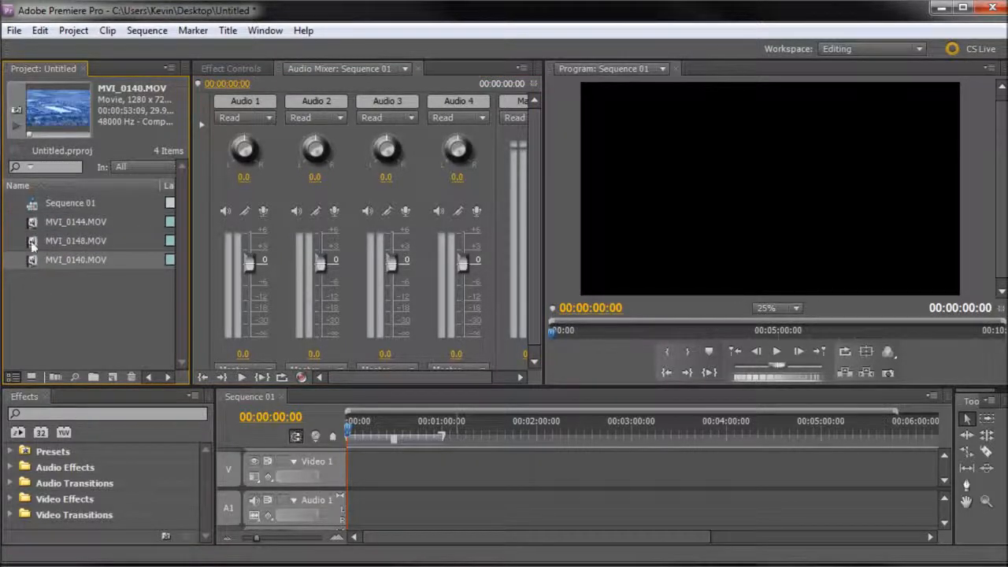
click(32, 224)
click(32, 243)
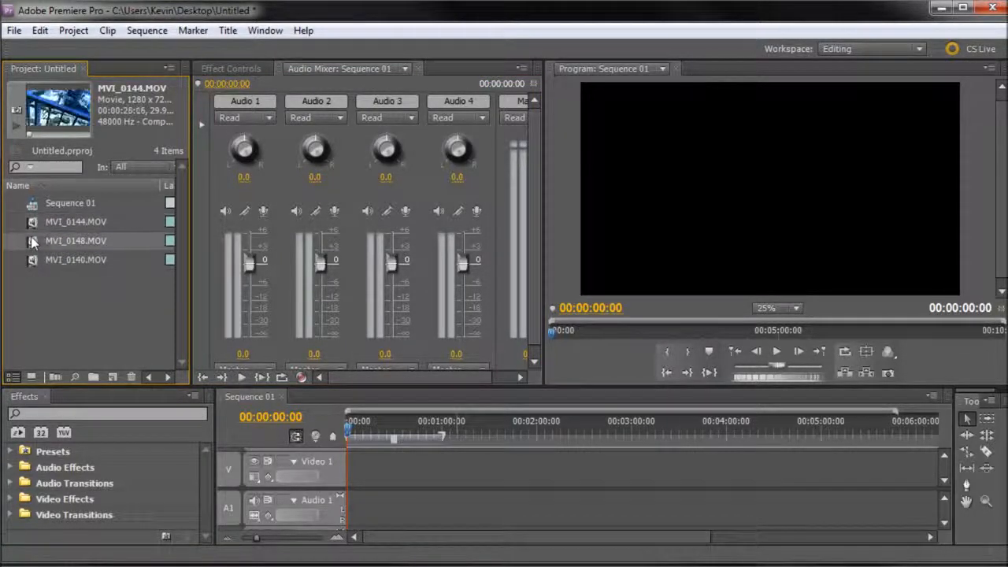
click(33, 265)
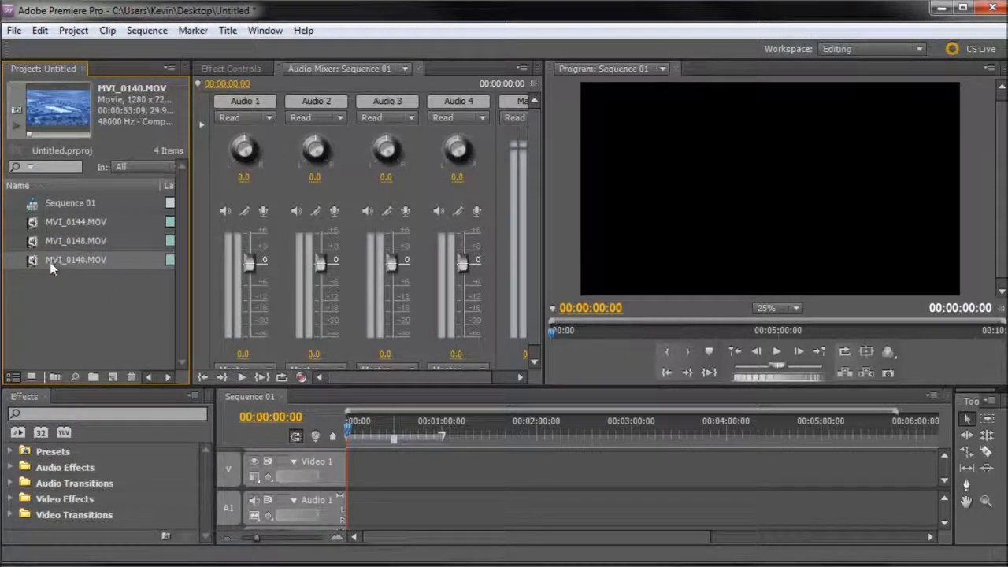
Step: Place MVI_0140.MOV, MVI_0148.MOV and MVI_0144.MOV end to end on Video 1 from the sequence start, with the Timeline made taller
drag(31, 264, 349, 498)
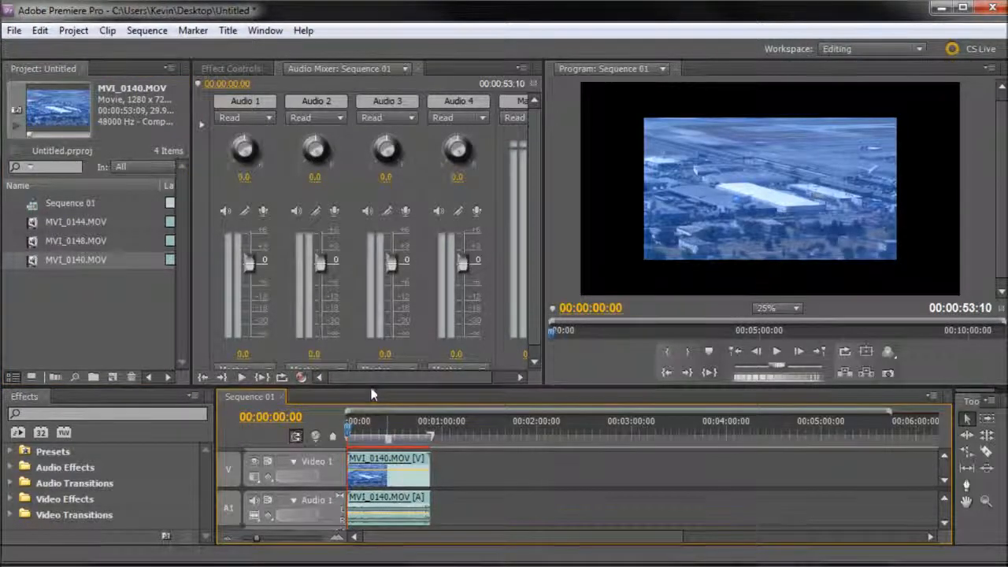
drag(377, 390, 371, 327)
drag(41, 240, 435, 465)
drag(43, 221, 482, 452)
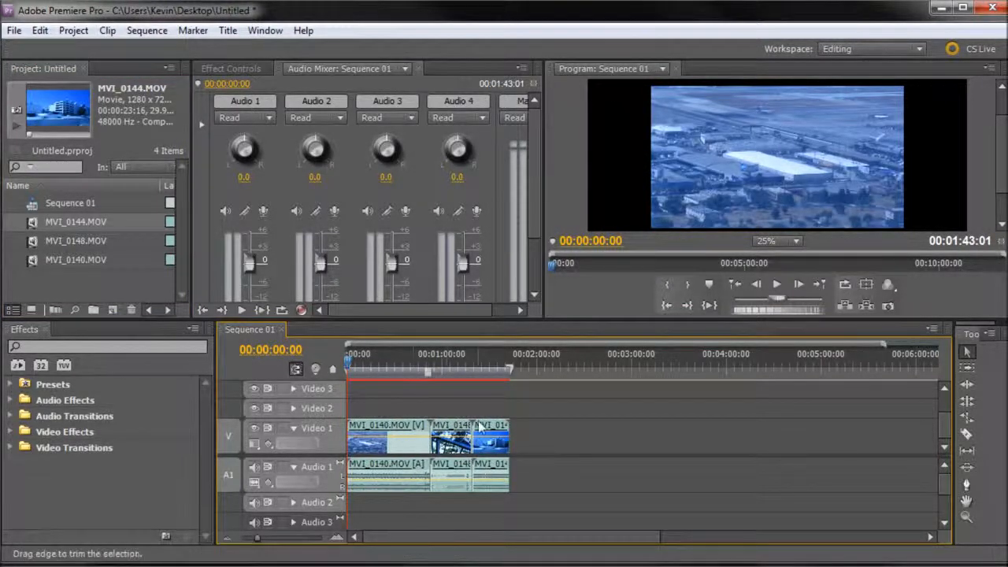
Step: Shorten the end of the MVI_0140.MOV clip and move the playhead to 00:00:44:14 near its new end
mouse_move(482, 434)
mouse_down()
mouse_move(550, 433)
mouse_move(487, 431)
mouse_up()
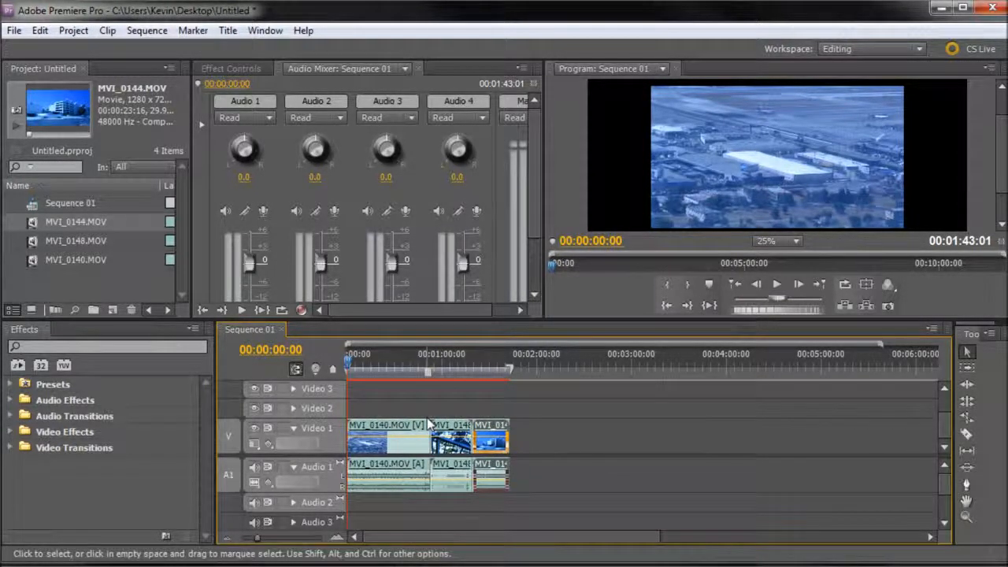
scroll(432, 405, up, 4)
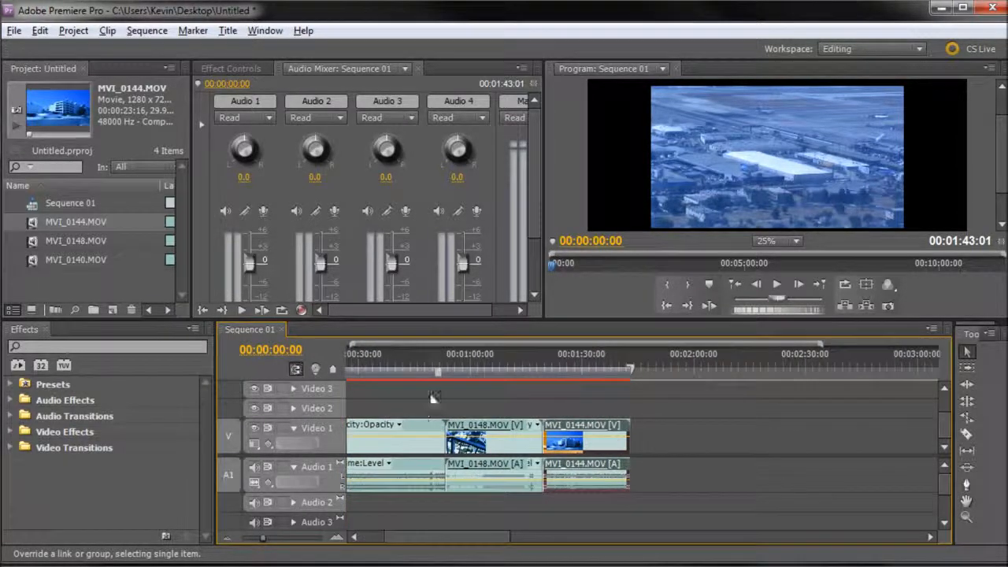
click(418, 429)
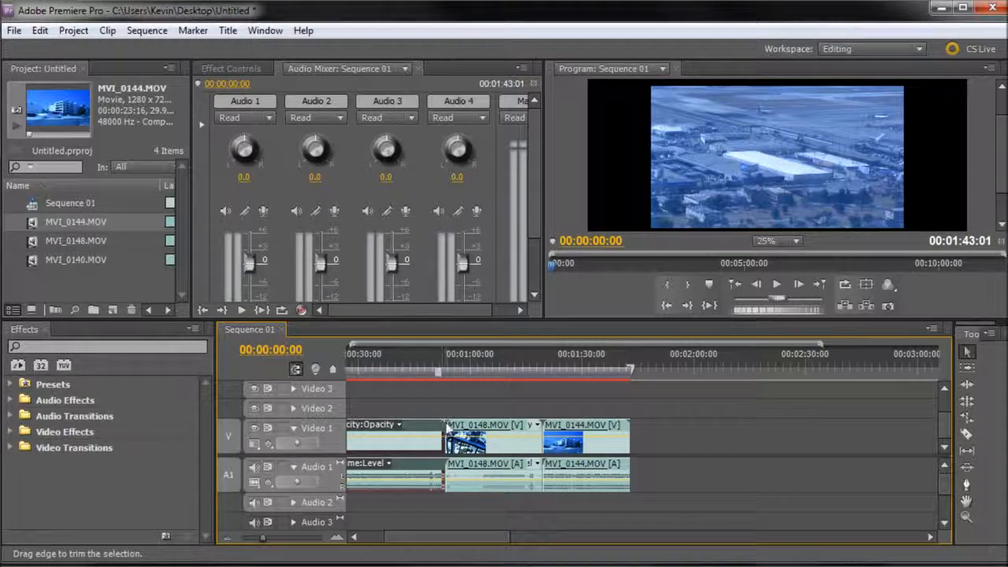
drag(443, 426, 413, 425)
click(410, 369)
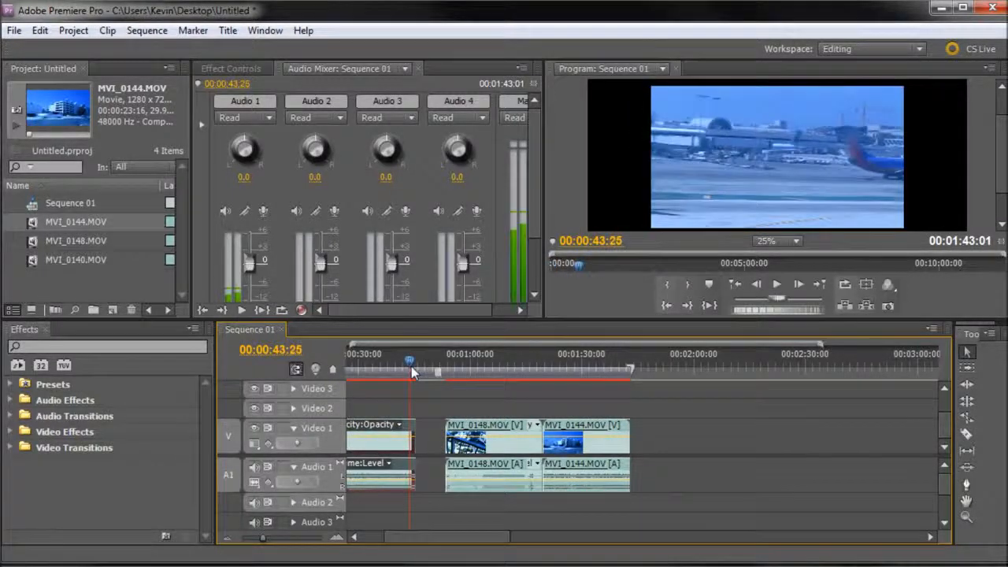
click(413, 369)
Step: Try to extend the end of the MVI_0144.MOV clip past its source footage, and undo the trim of MVI_0140.MOV
drag(629, 429, 759, 437)
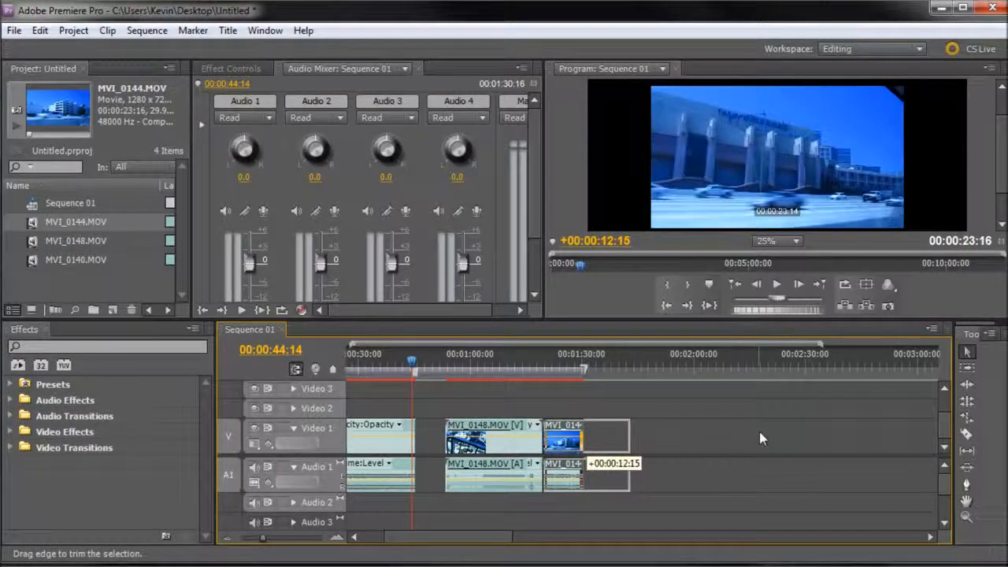
mouse_move(691, 427)
mouse_down()
mouse_move(608, 435)
mouse_move(704, 432)
mouse_up()
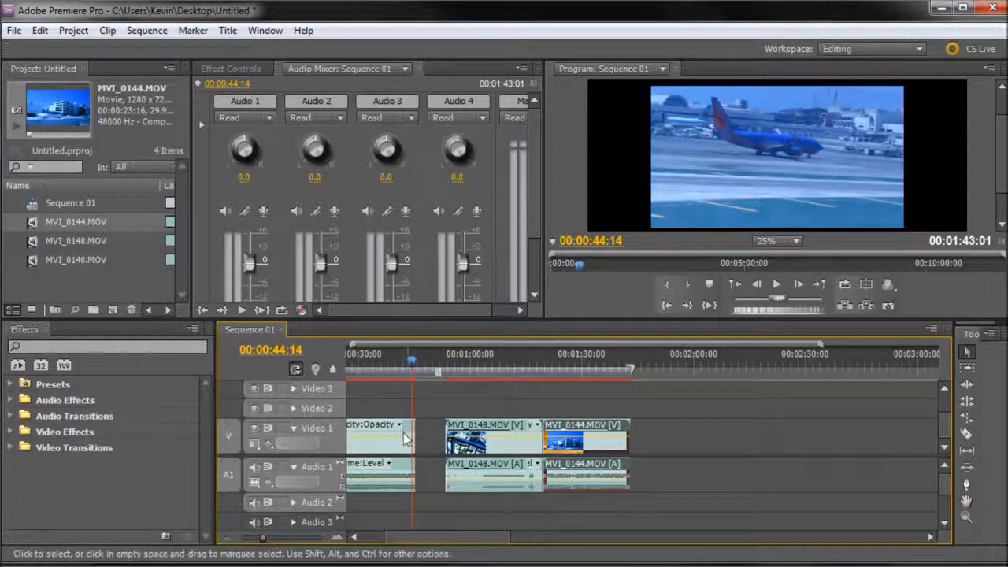
key(ctrl+z)
key(ctrl+z)
key(ctrl+z)
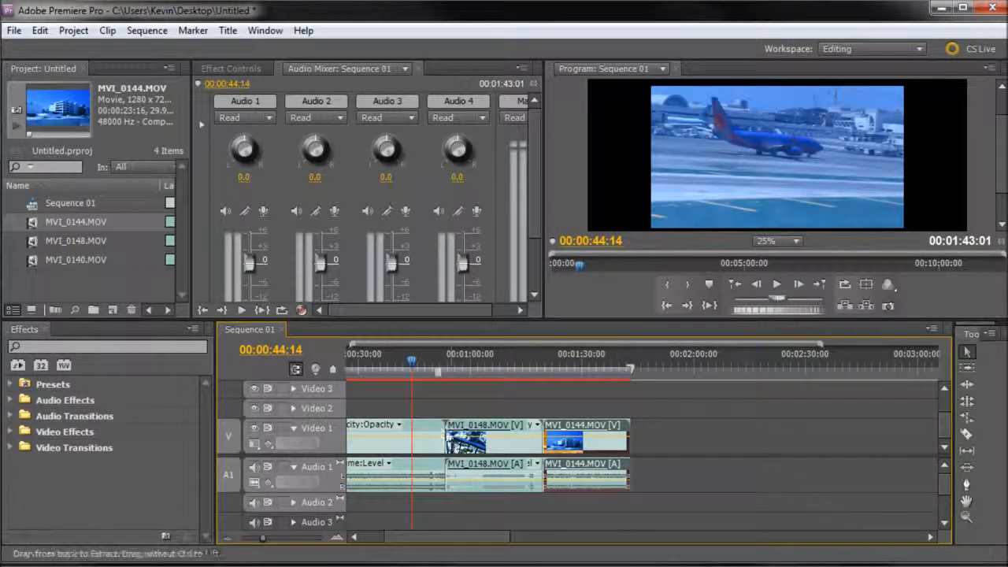
Step: Try a Razor cut in MVI_0140.MOV a little before the playhead at 00:00:45:29, and undo the split
mouse_move(412, 363)
mouse_down()
mouse_move(511, 368)
mouse_move(419, 370)
mouse_up()
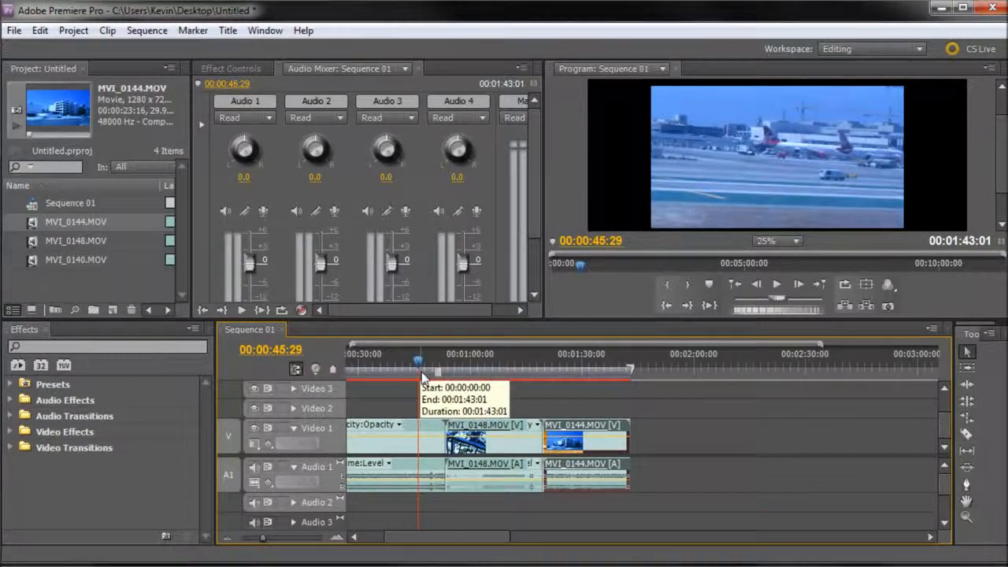
click(967, 433)
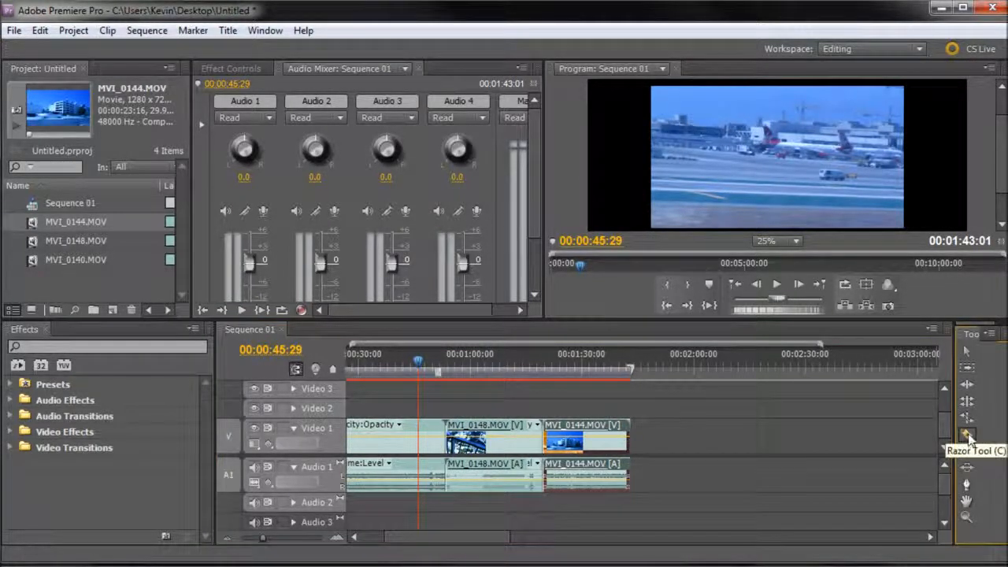
click(382, 438)
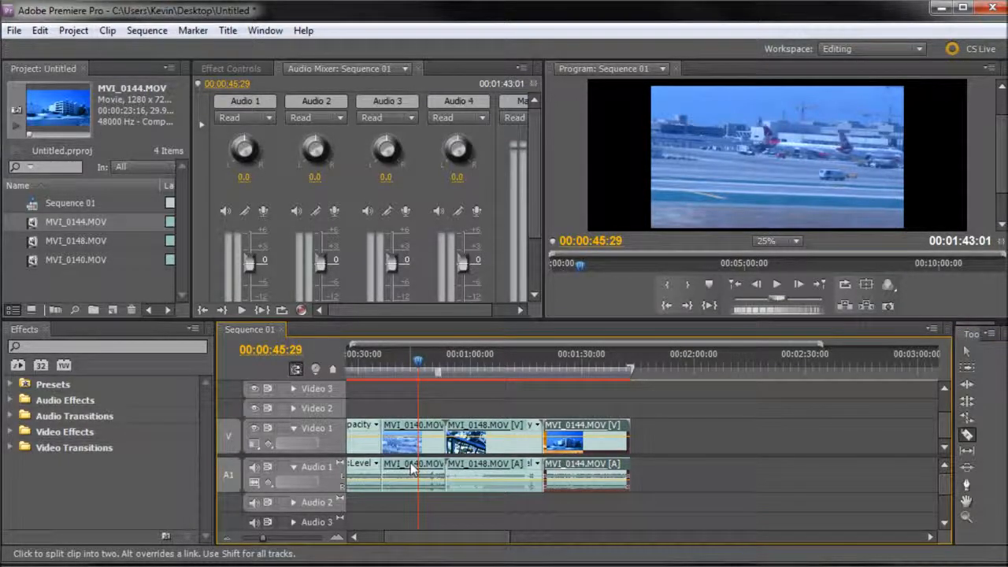
key(ctrl+z)
Step: Split MVI_0140.MOV at 00:00:47:01 with the Razor tool and delete the short piece after the cut, leaving a gap
mouse_move(420, 361)
mouse_down()
mouse_move(408, 360)
mouse_move(429, 361)
mouse_move(407, 361)
mouse_move(423, 363)
mouse_up()
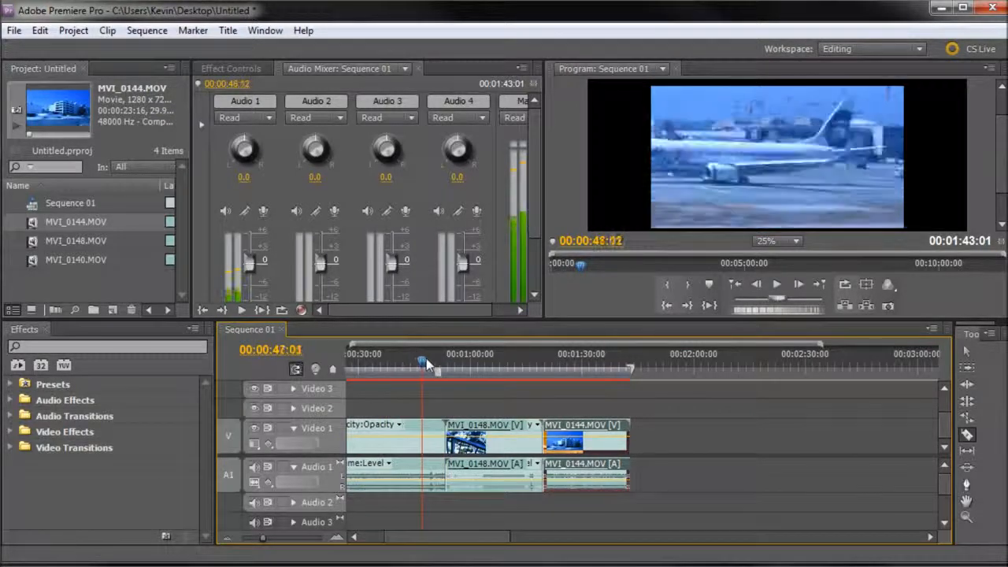
click(423, 443)
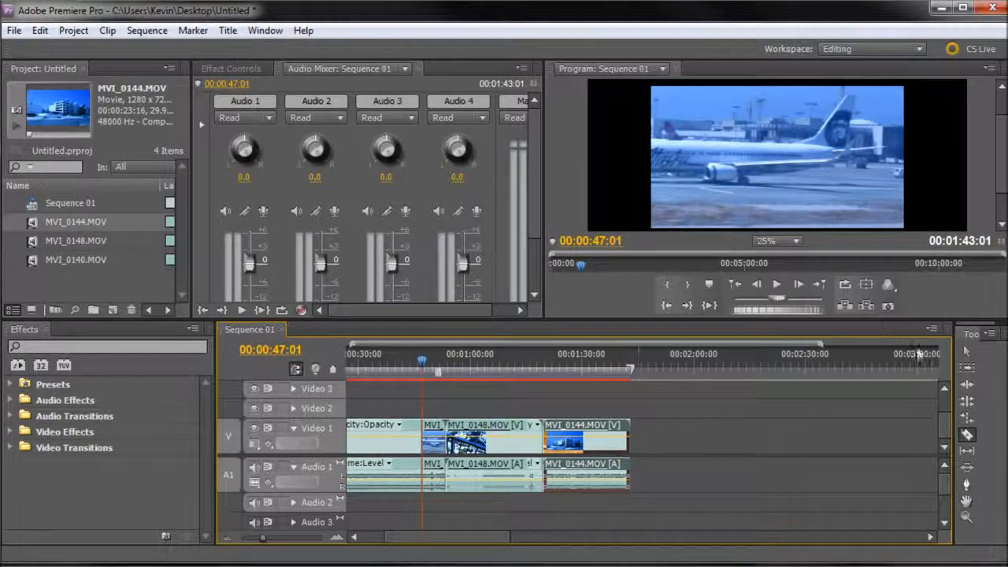
click(964, 354)
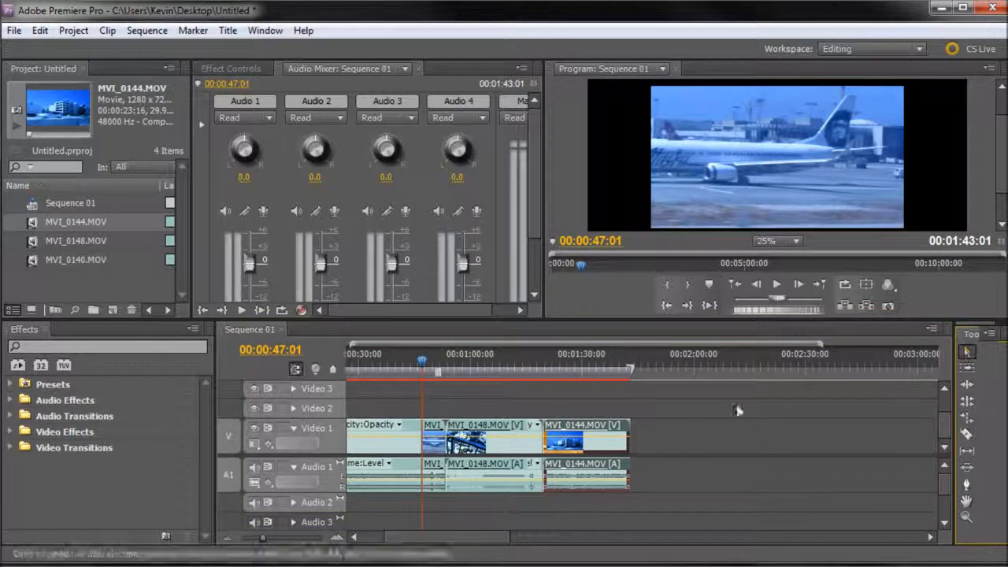
click(433, 441)
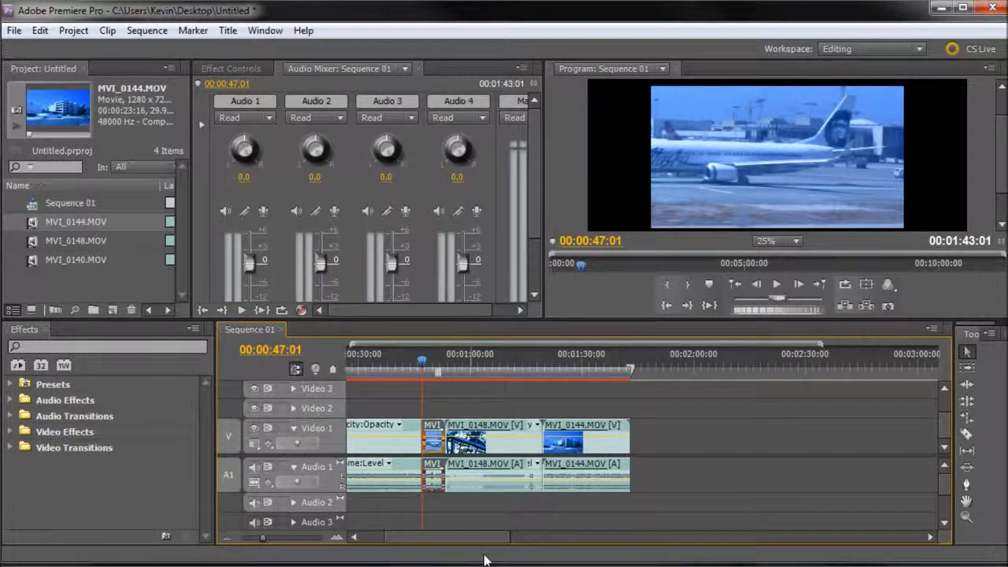
key(Delete)
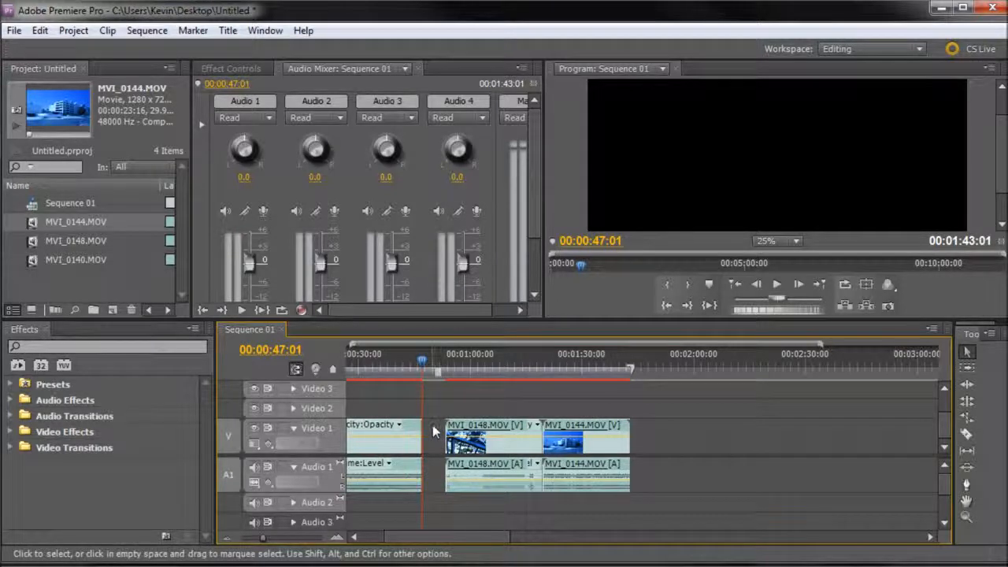
Step: Try to close the gap in front of MVI_0148.MOV, and undo back to the unsplit MVI_0140.MOV clip
click(436, 446)
drag(435, 392, 646, 520)
drag(579, 432, 574, 425)
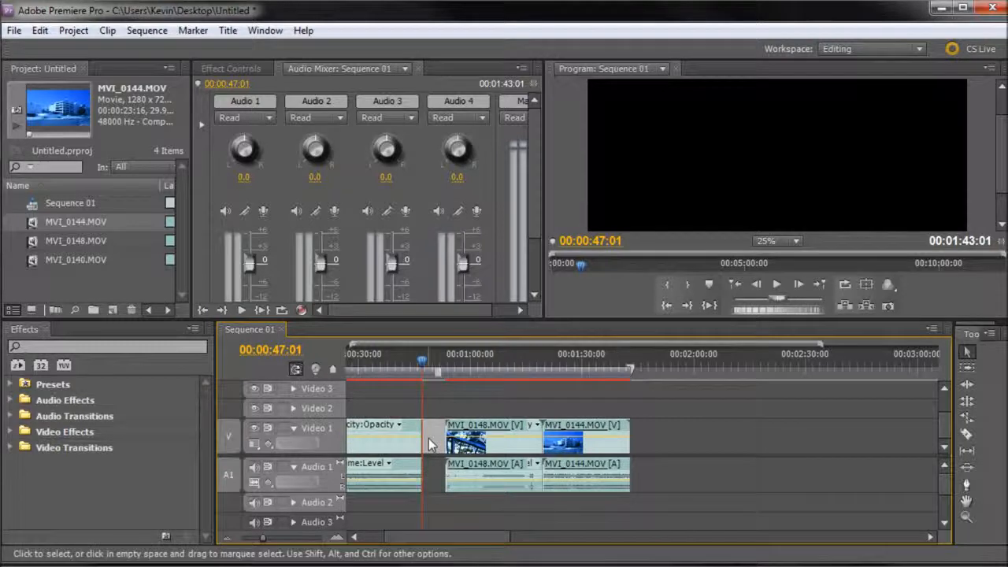
key(Delete)
key(ctrl+z)
key(ctrl+z)
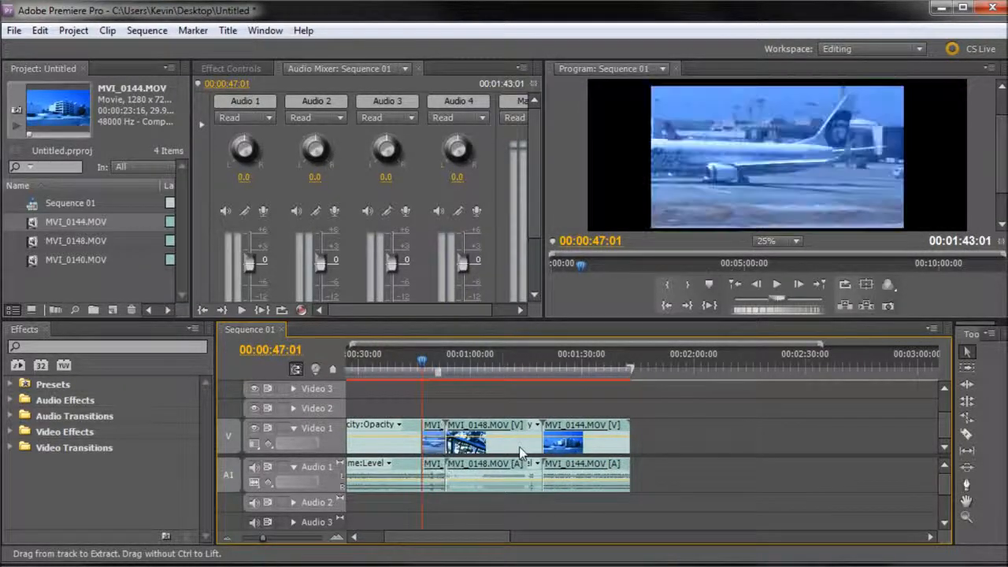
key(ctrl+z)
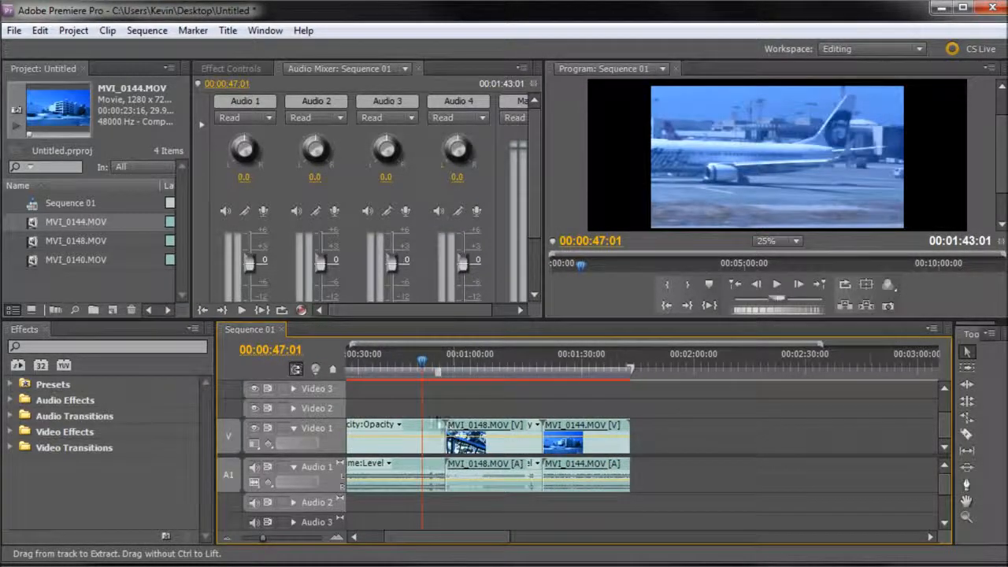
Step: Split MVI_0140.MOV with the Razor tool at 00:00:47:01 and ripple delete the piece after the cut
click(967, 435)
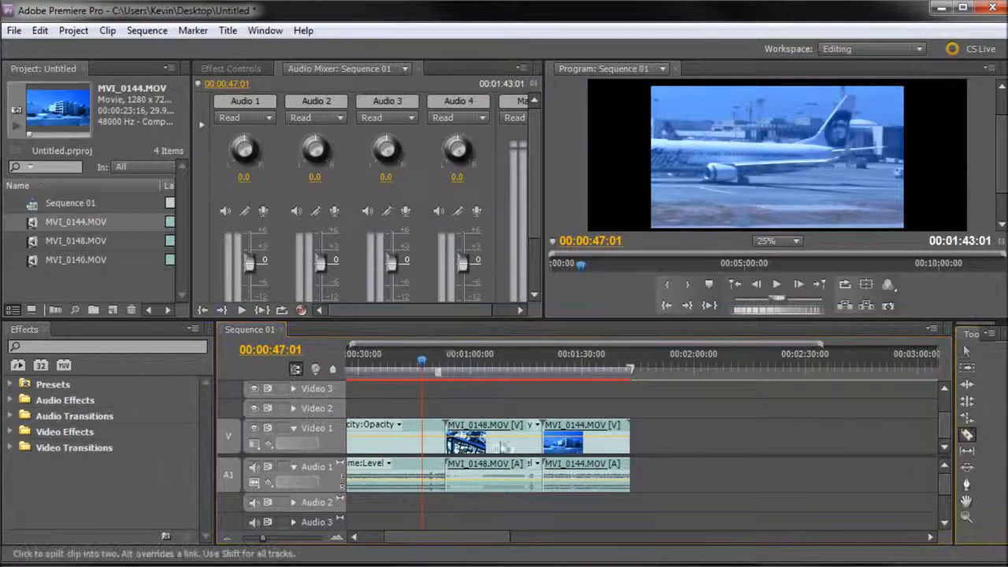
click(421, 435)
key(v)
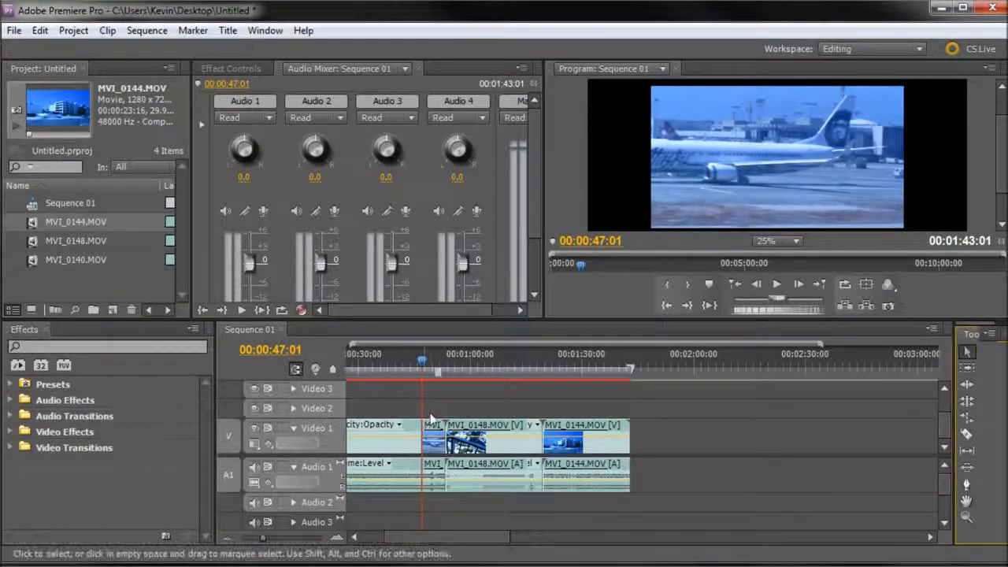
click(432, 425)
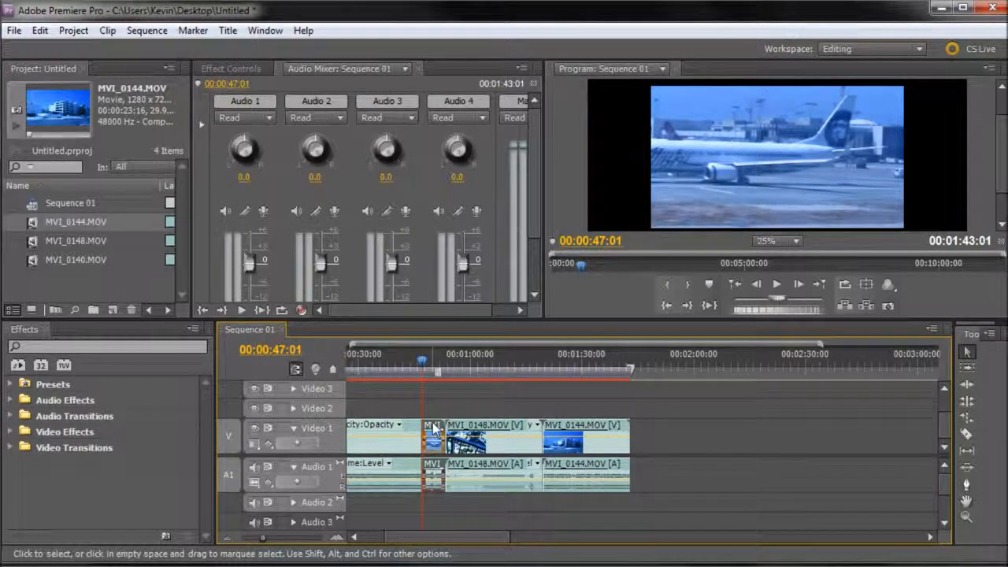
key(shift+Delete)
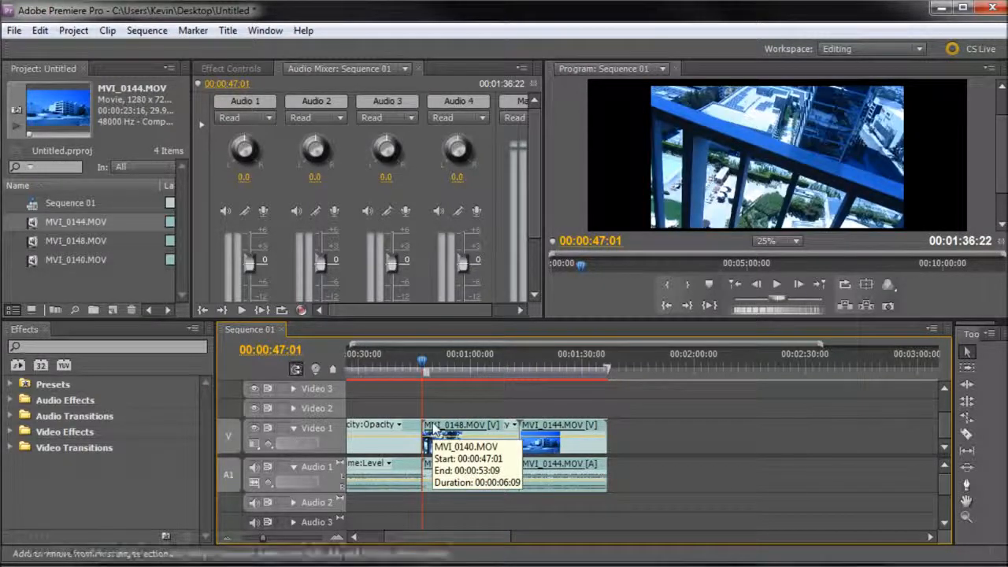
Step: Scale MVI_0140.MOV to fill the whole frame in a taller Program monitor, with the playhead at 00:00:45:16
click(429, 363)
mouse_move(429, 364)
mouse_down()
mouse_move(358, 366)
mouse_move(434, 366)
mouse_move(418, 371)
mouse_up()
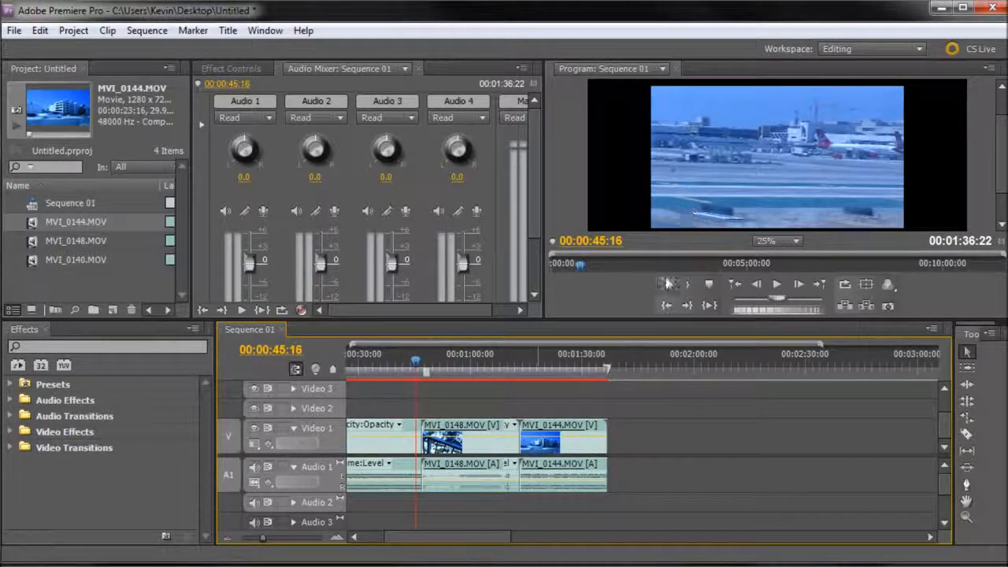
drag(606, 320, 612, 441)
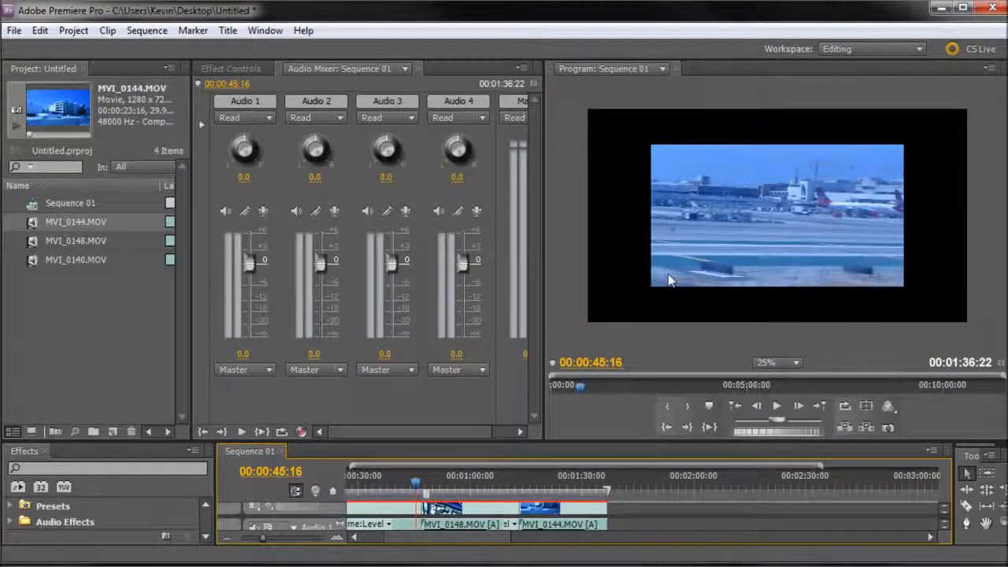
click(667, 279)
drag(650, 289, 606, 329)
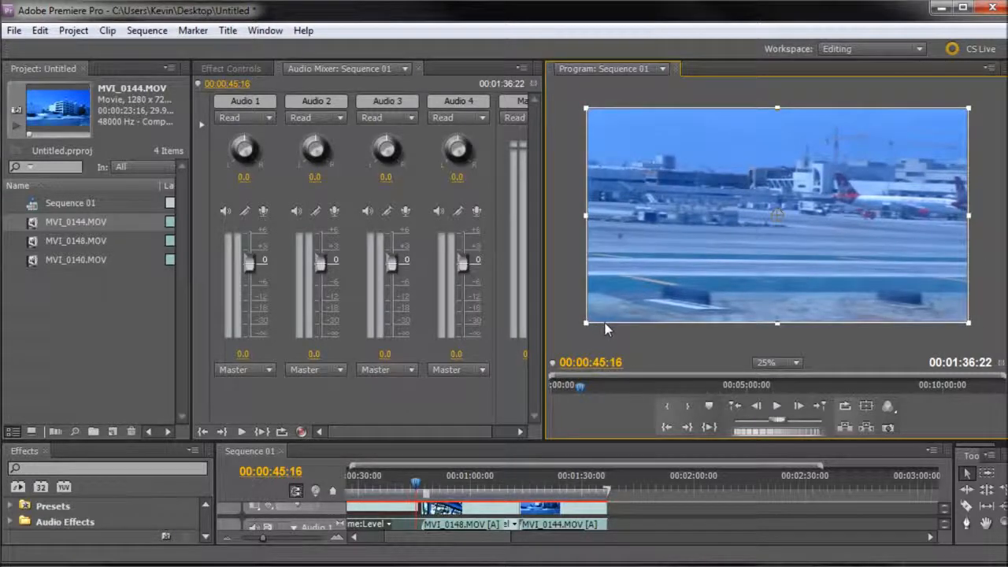
Step: Make the Timeline taller and scale MVI_0148.MOV to fill the whole frame, with the playhead at 00:00:58:27
drag(391, 444, 396, 369)
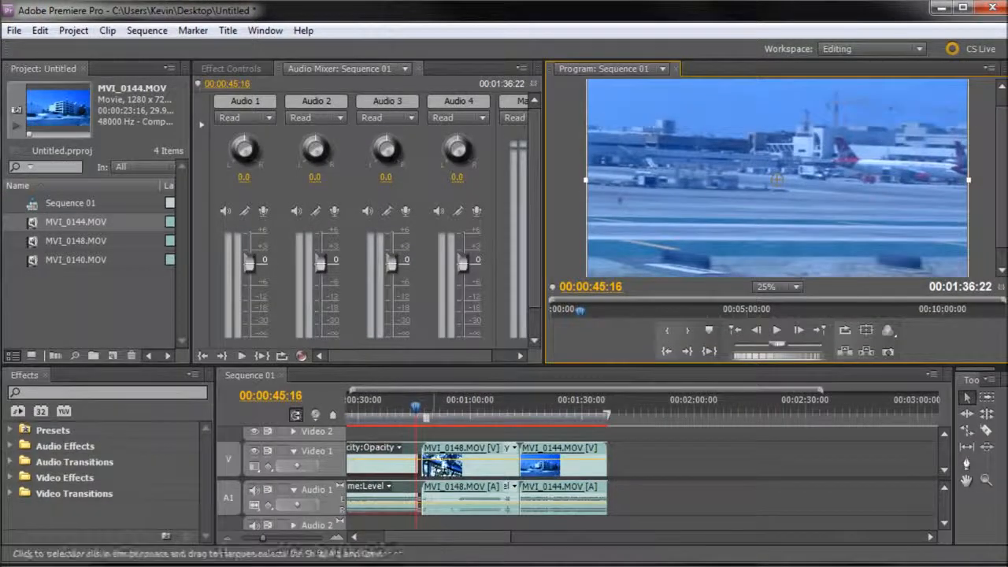
click(468, 411)
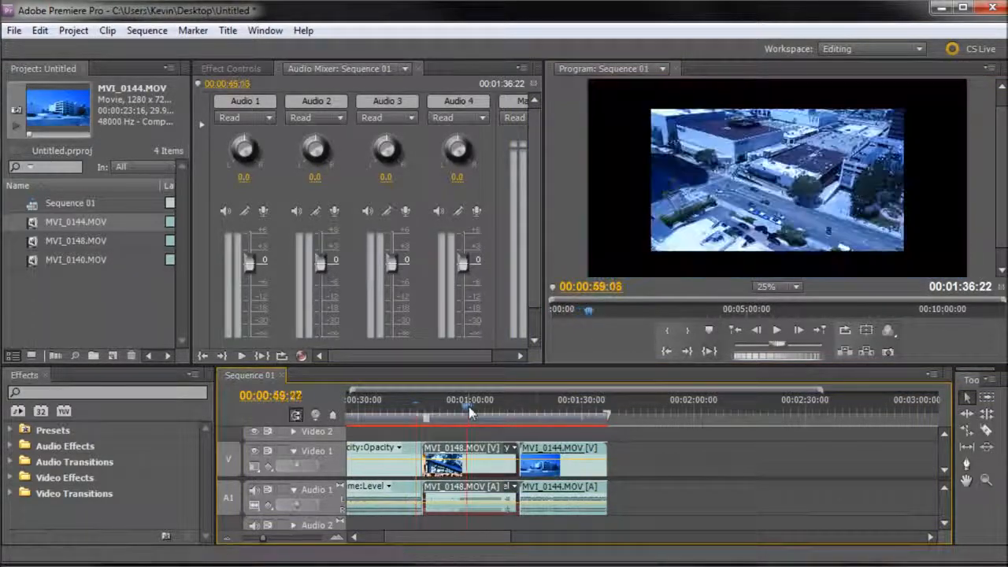
double_click(654, 250)
drag(654, 250, 562, 291)
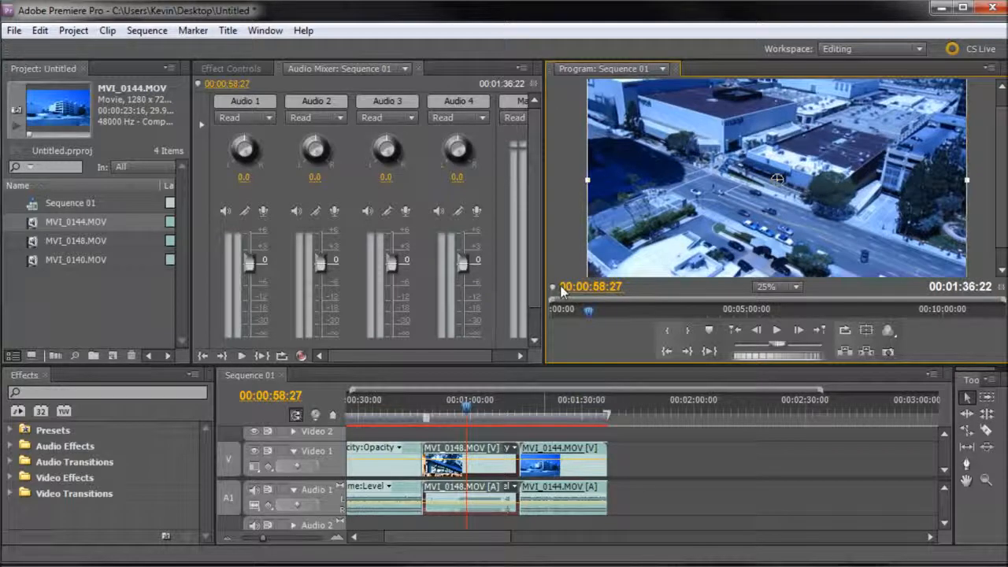
Step: Scale MVI_0144.MOV to fill the frame at 00:01:20:29, and check the other clips at 00:01:01:01 and 00:00:41:22
click(549, 408)
click(683, 248)
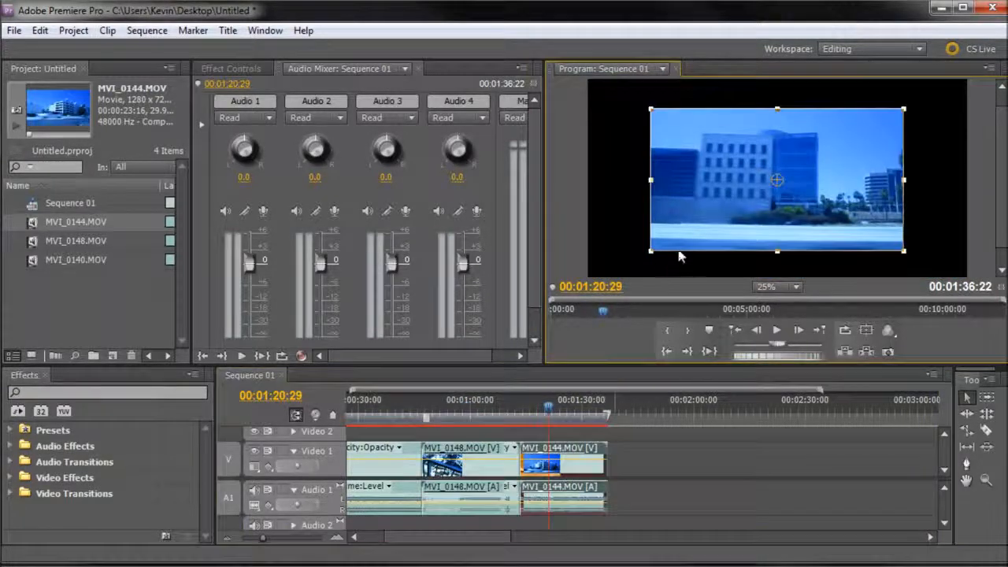
drag(651, 252, 580, 293)
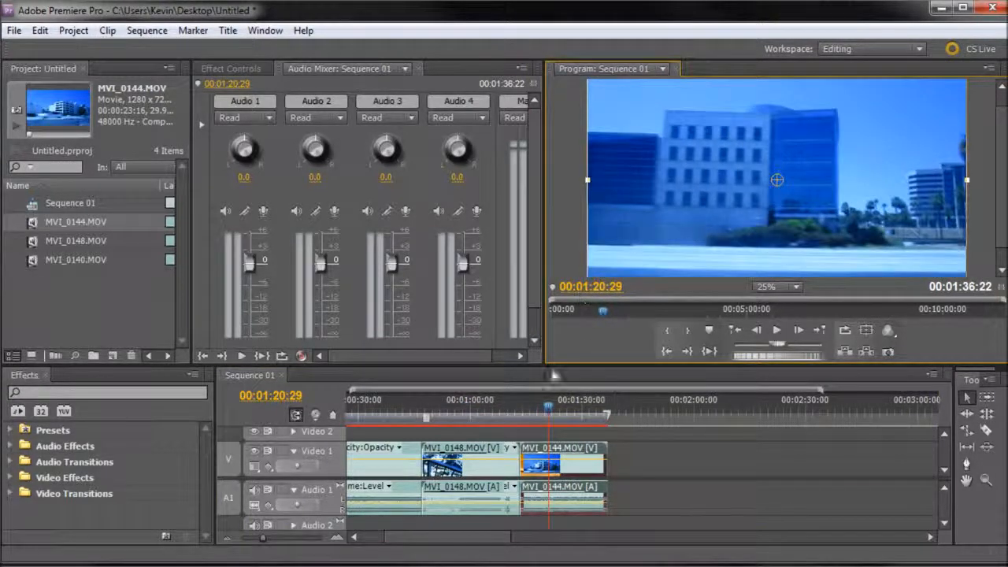
click(472, 405)
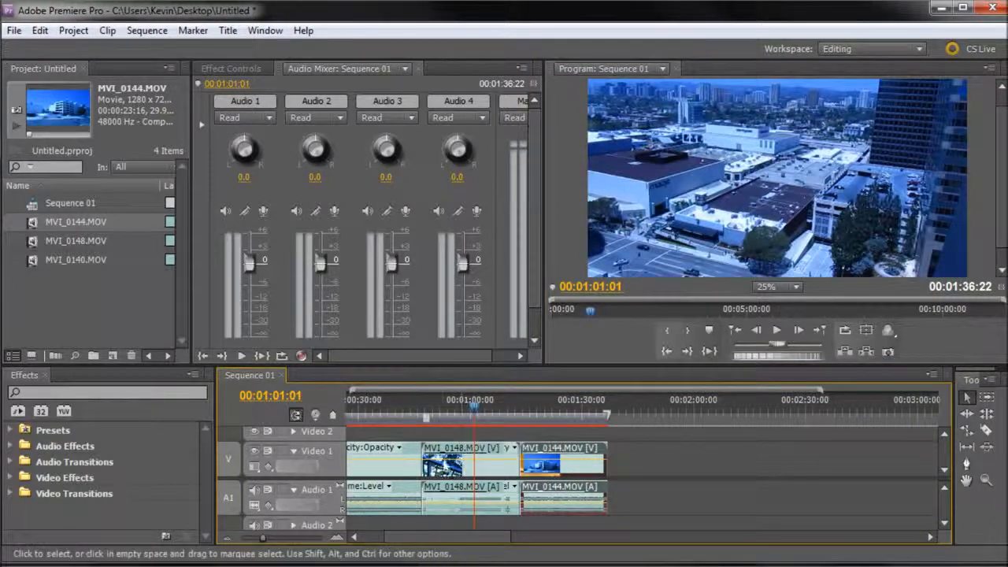
drag(433, 411, 402, 410)
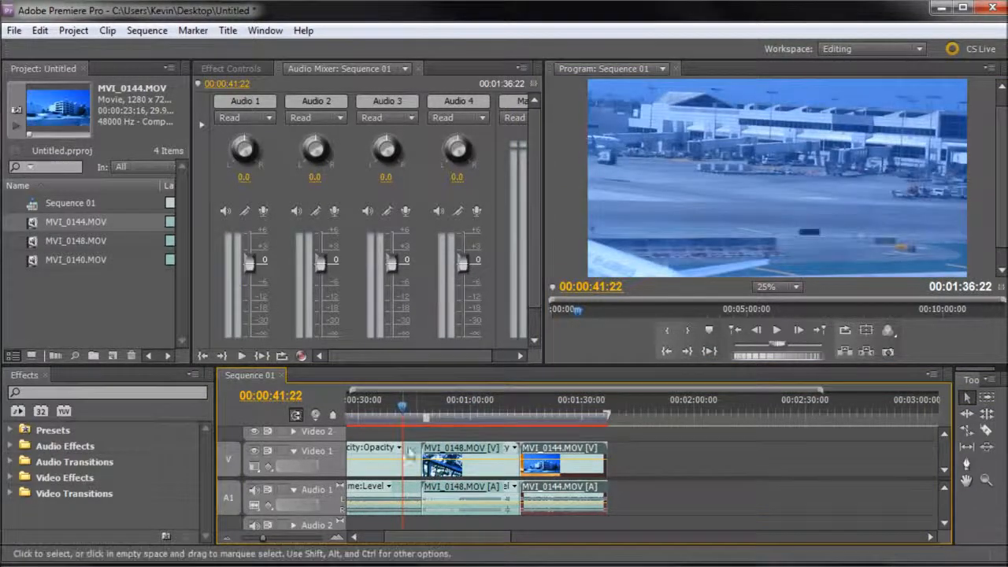
Step: Move MVI_0148.MOV straight up to Video 2 with its audio on Audio 2, and briefly expand the Video 2 track to view it
drag(370, 370, 370, 264)
drag(455, 539, 400, 539)
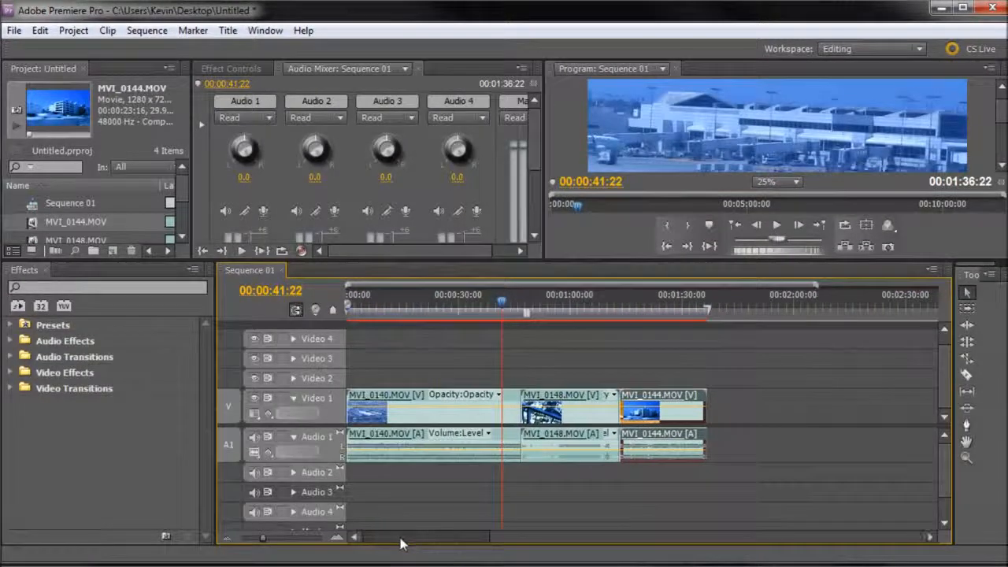
click(545, 395)
drag(533, 394, 586, 382)
drag(574, 444, 561, 482)
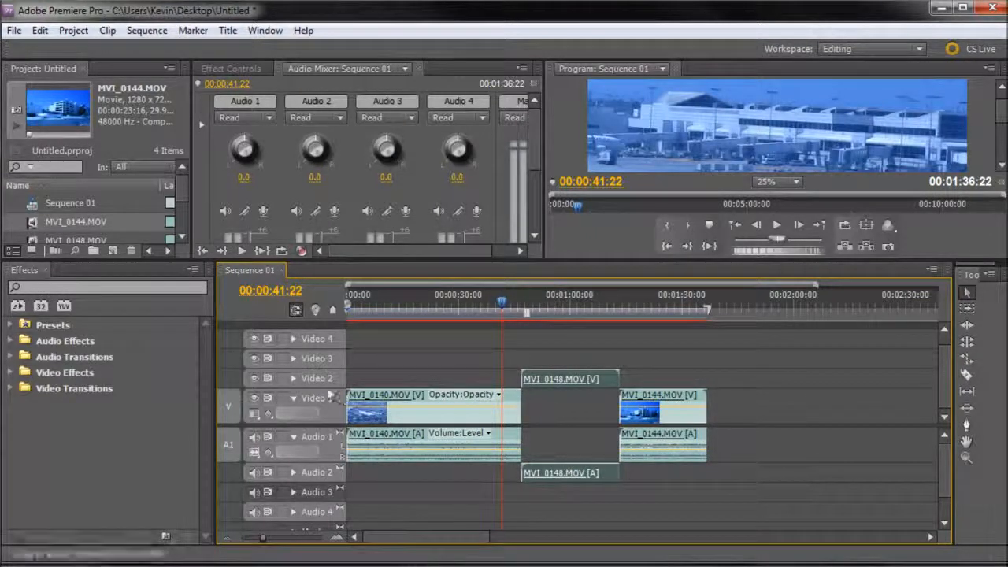
click(294, 378)
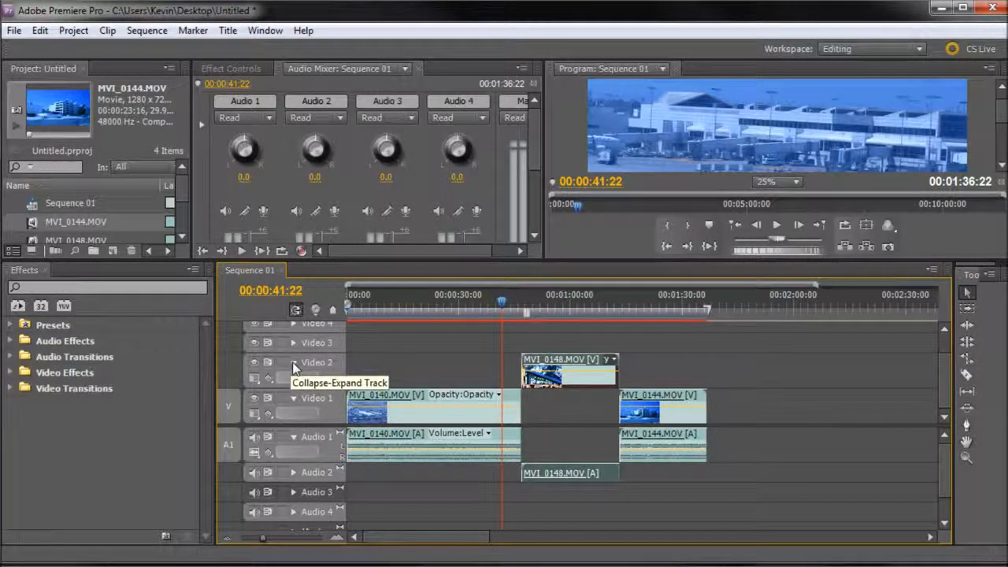
click(294, 363)
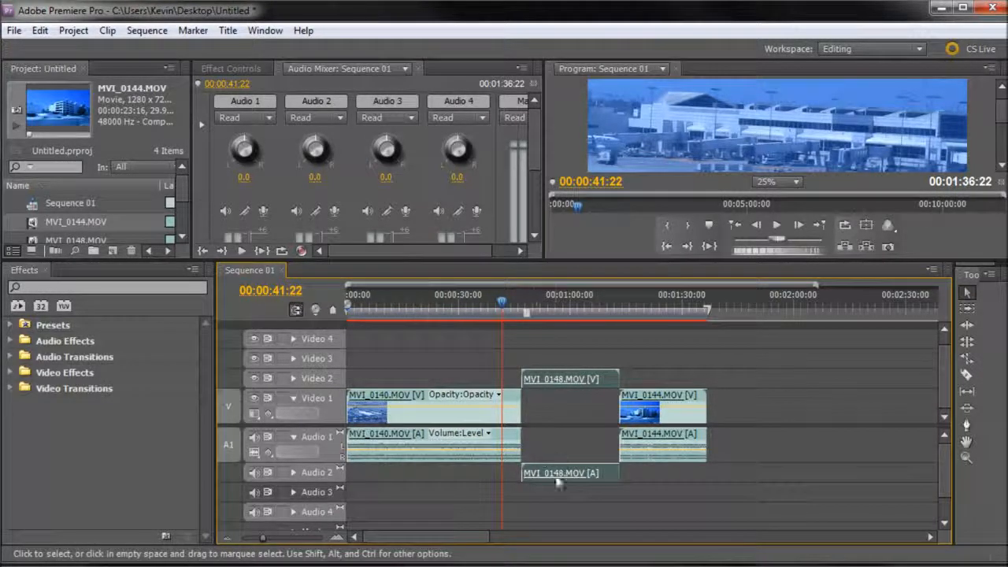
Step: Shift MVI_0148.MOV earlier on Video 2 so it lies entirely over MVI_0140.MOV, and place the playhead at 00:00:18:13
drag(595, 383, 567, 381)
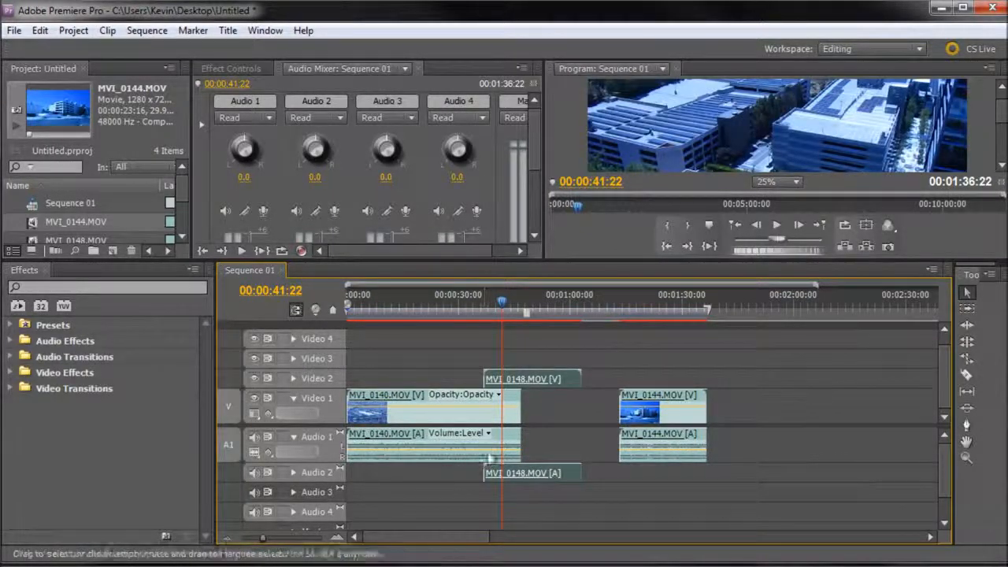
drag(548, 380, 470, 379)
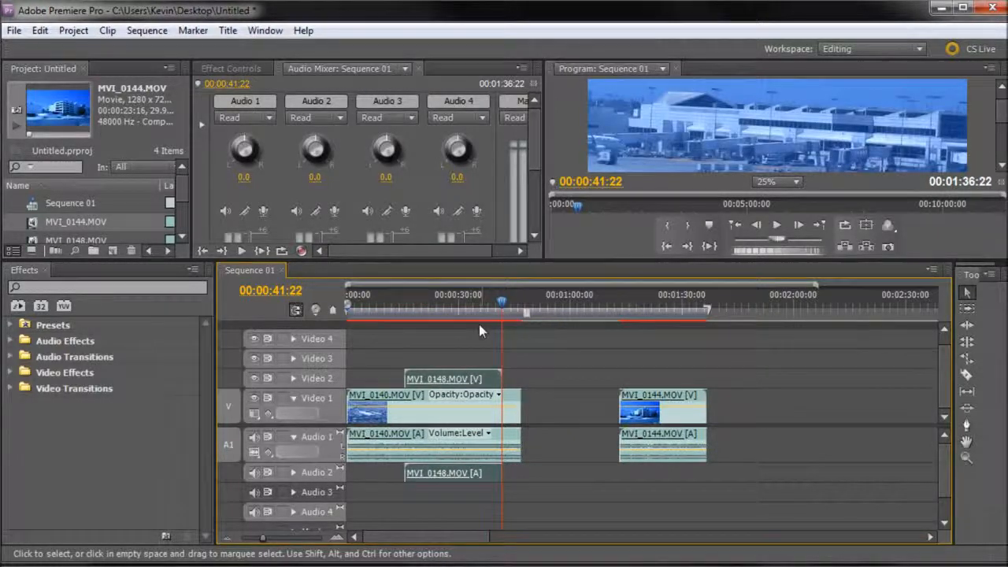
drag(467, 378, 457, 376)
drag(367, 310, 415, 311)
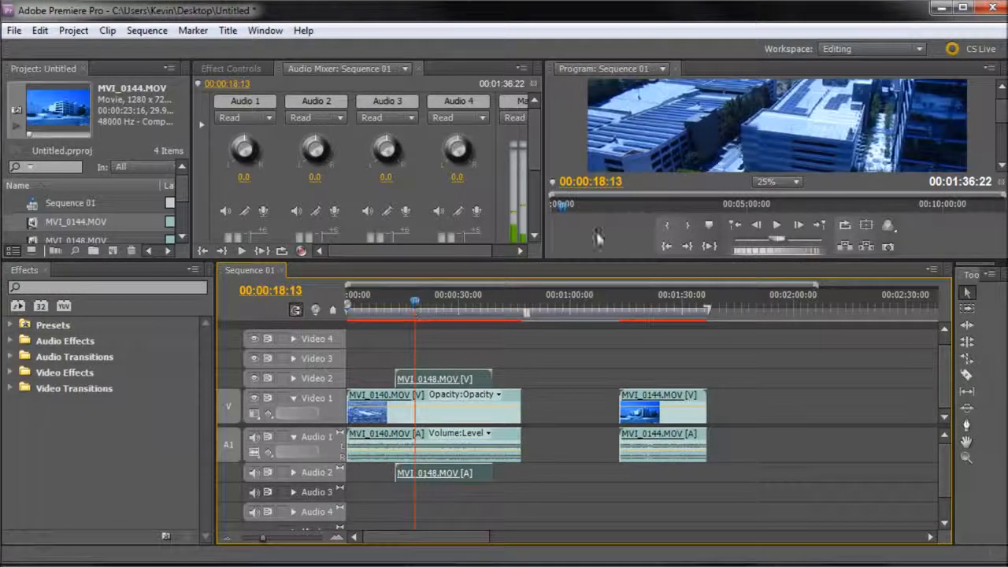
Step: Shrink the MVI_0148.MOV picture to a small inset and position it in the upper right corner of the frame
drag(645, 264, 649, 423)
click(684, 250)
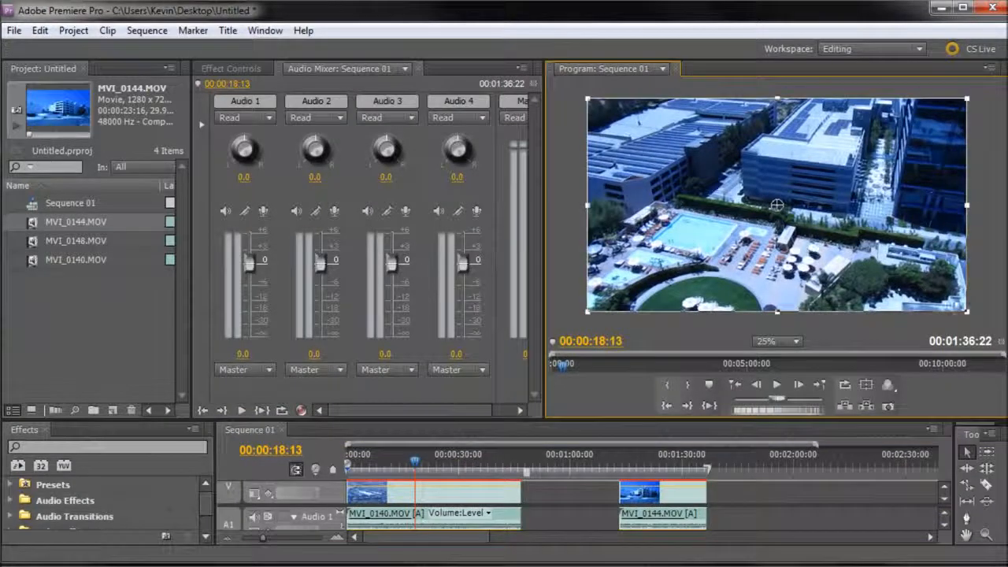
drag(967, 318, 857, 253)
drag(806, 230, 699, 170)
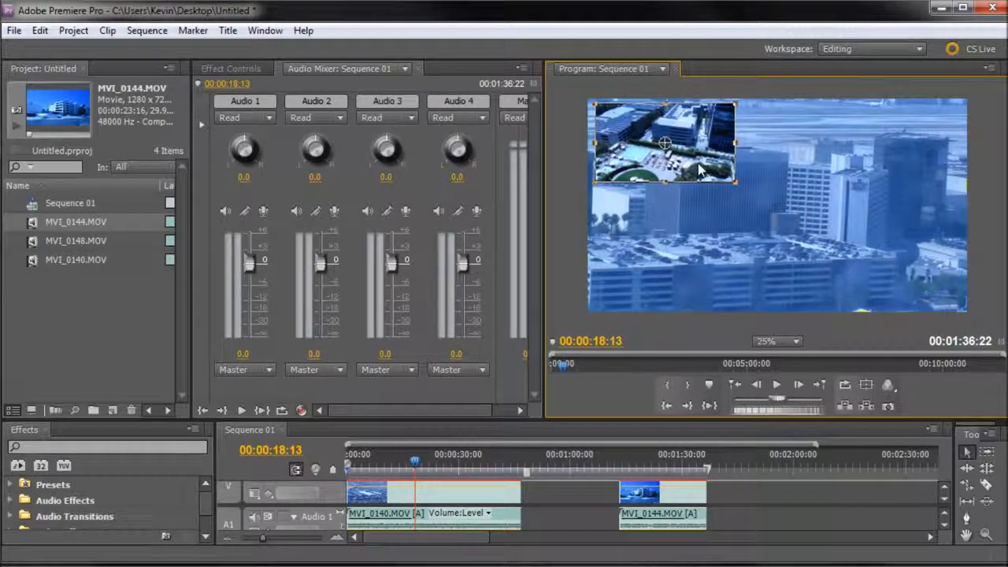
drag(695, 182, 909, 177)
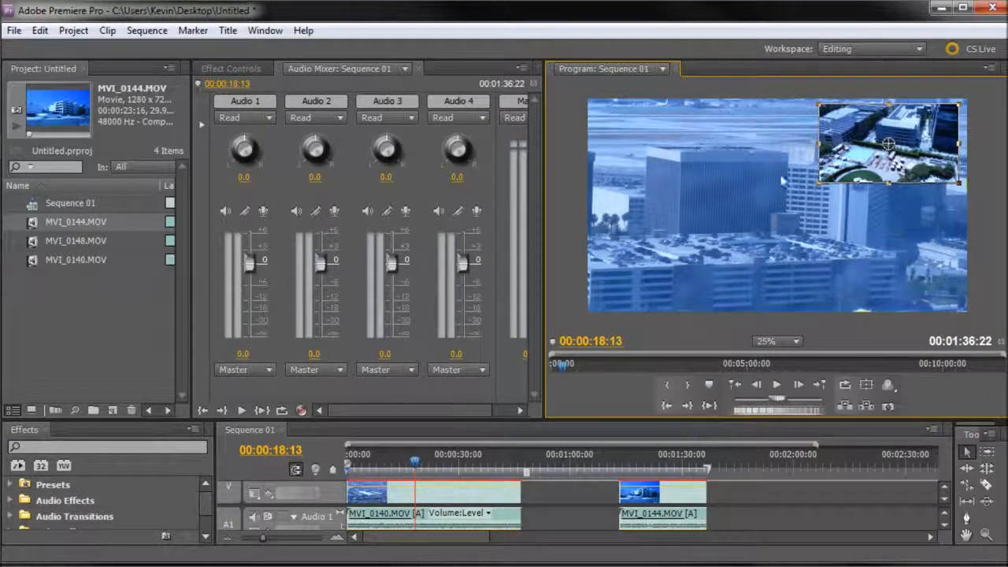
Step: Enlarge the timeline area and undo the inset and the moves of MVI_0148.MOV until the clip is back on Video 1
drag(853, 175, 855, 173)
drag(415, 461, 378, 466)
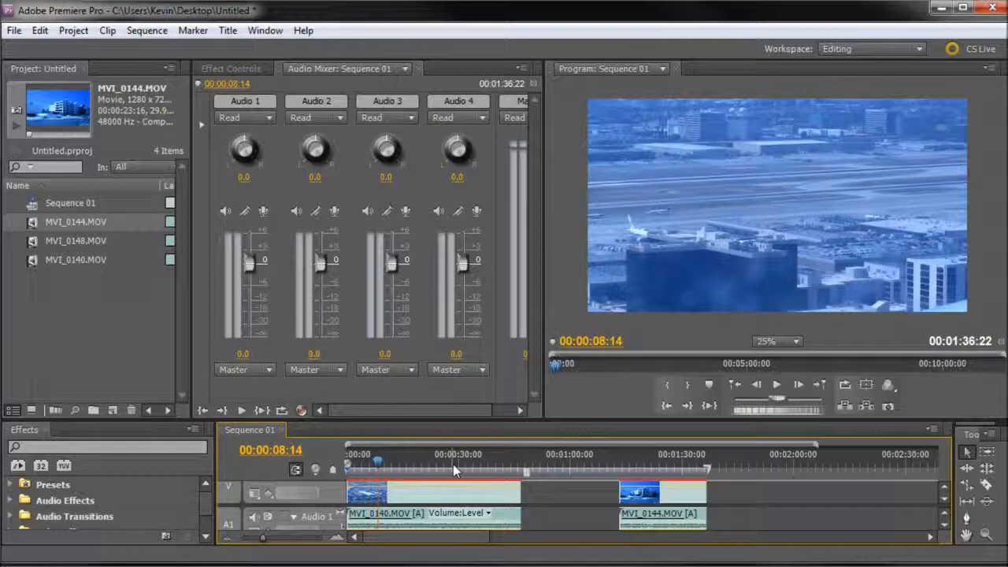
drag(457, 420, 459, 332)
key(ctrl+z)
key(ctrl+z)
key(ctrl+z)
key(ctrl+z)
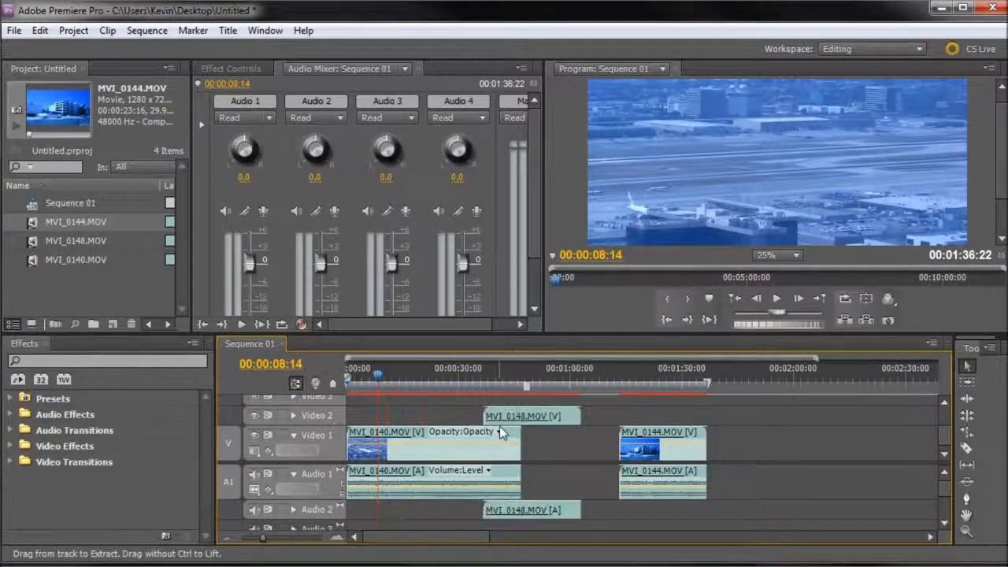
key(ctrl+z)
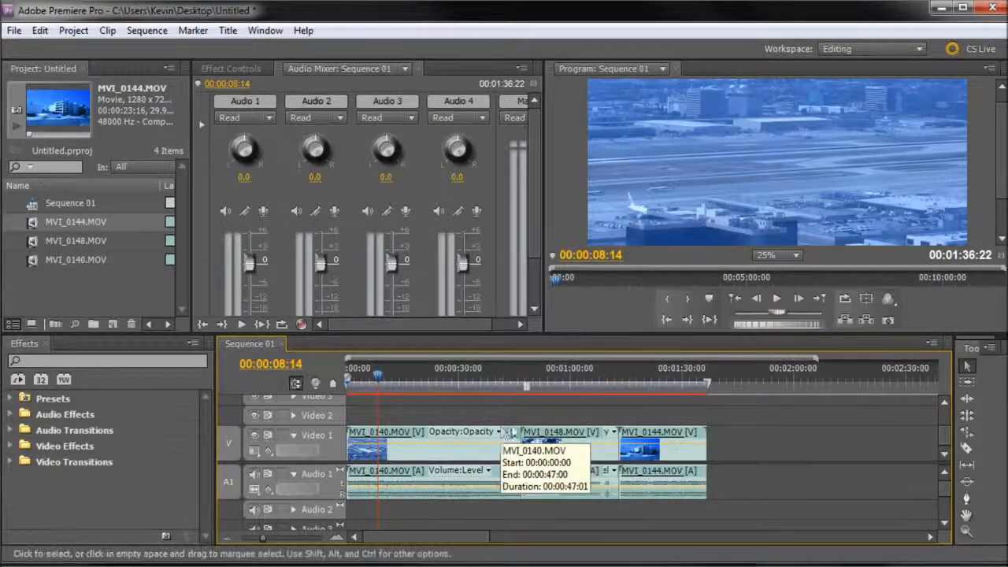
Step: Move MVI_0148.MOV onto Video 2, with its audio on Audio 2, so it lies entirely over MVI_0140.MOV
click(562, 432)
drag(561, 438, 547, 417)
drag(544, 494, 437, 418)
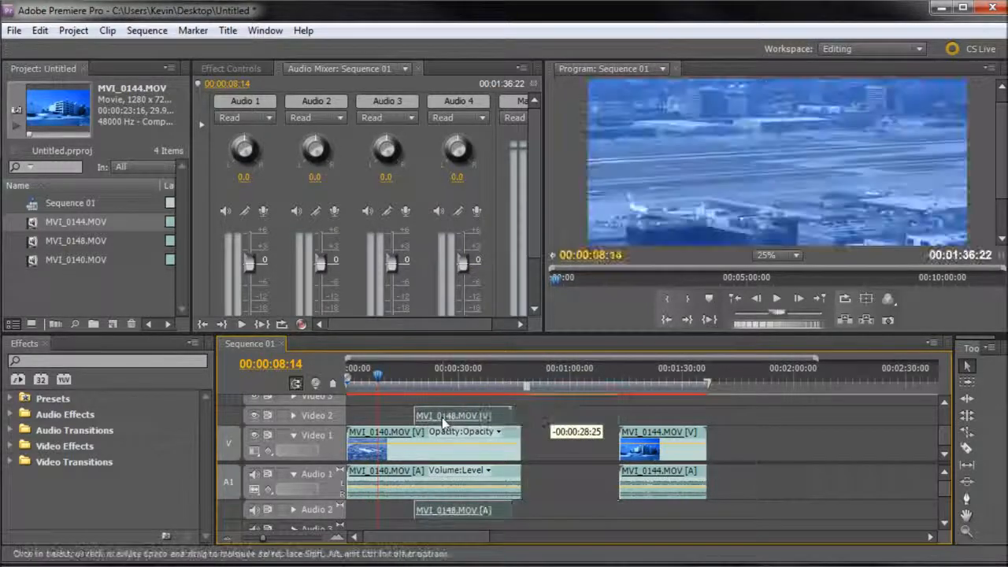
Step: Scrub from before the start of MVI_0148.MOV to 00:00:23:03 and examine how the stacked video and audio clips overlap
click(392, 378)
drag(392, 379, 407, 381)
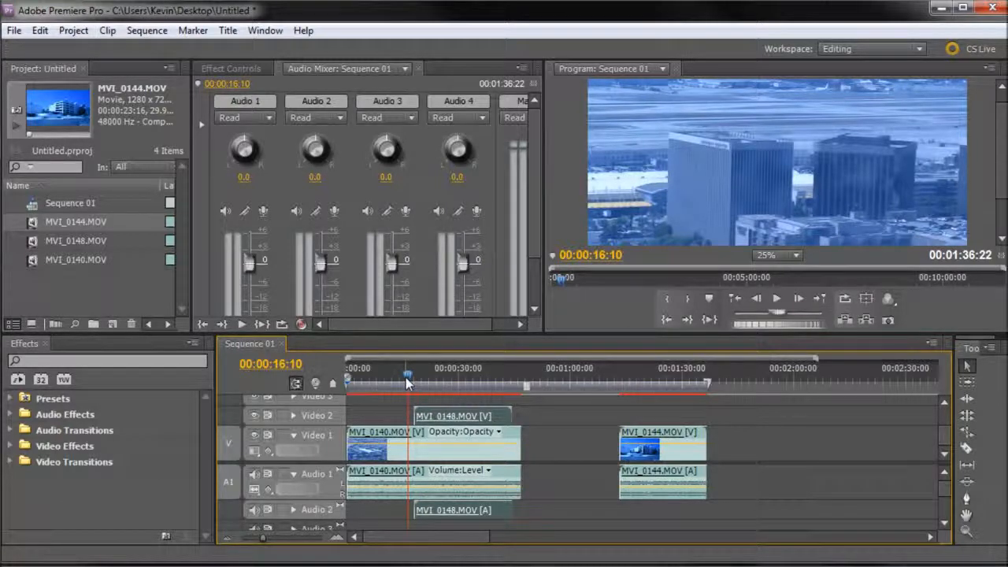
mouse_move(407, 378)
mouse_down()
mouse_move(398, 378)
mouse_move(414, 384)
mouse_up()
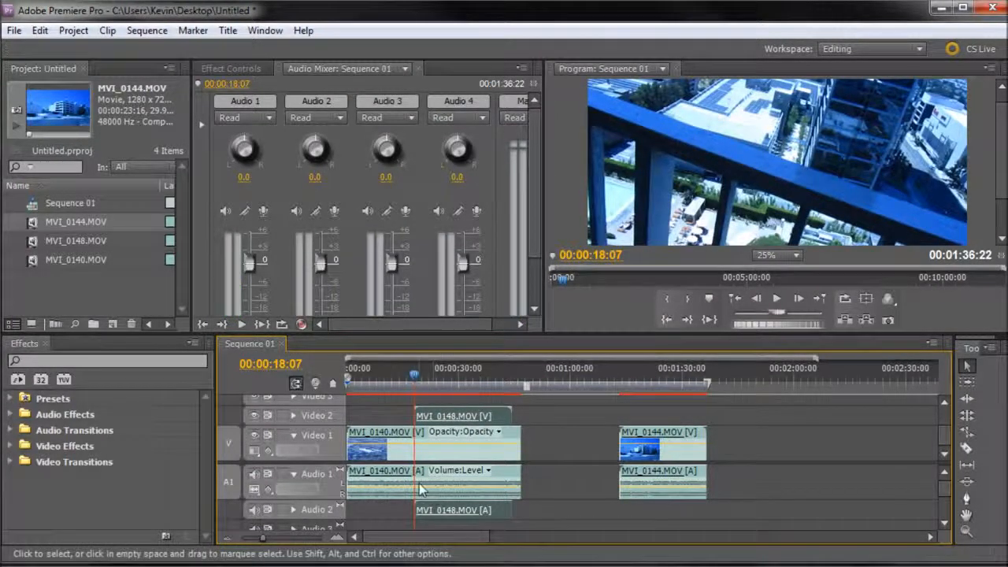
click(394, 437)
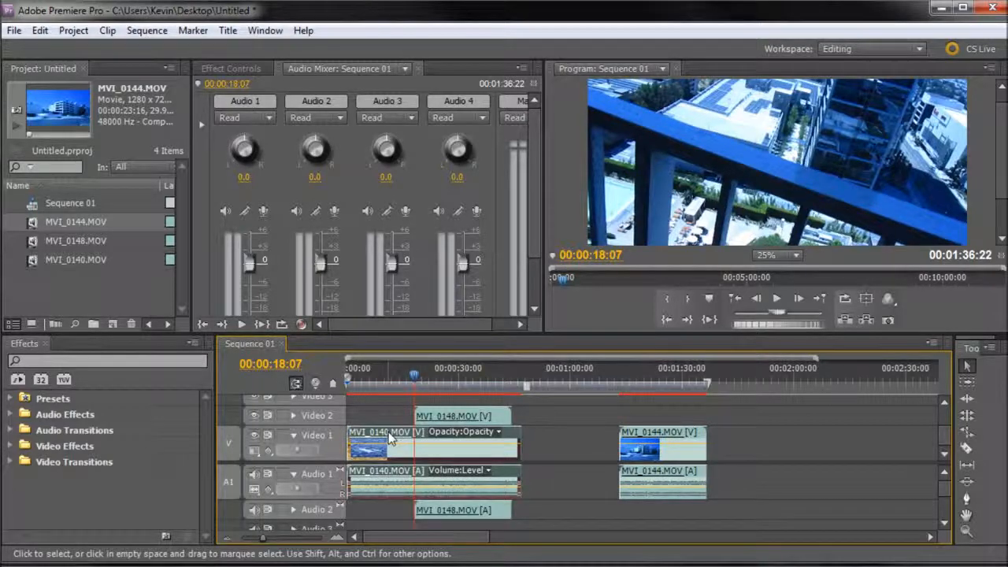
mouse_move(415, 374)
mouse_down()
mouse_move(432, 375)
mouse_move(417, 384)
mouse_up()
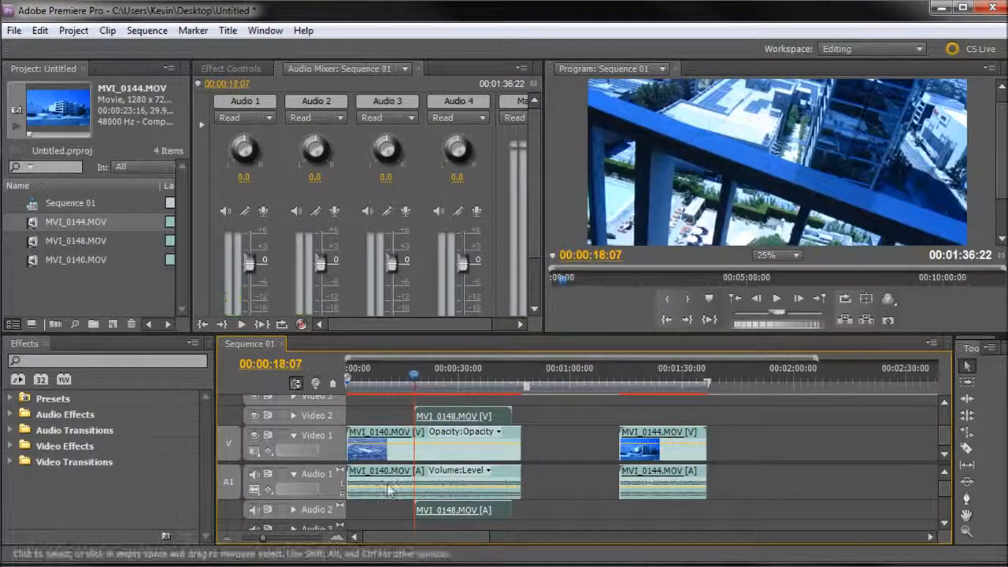
click(380, 473)
click(436, 510)
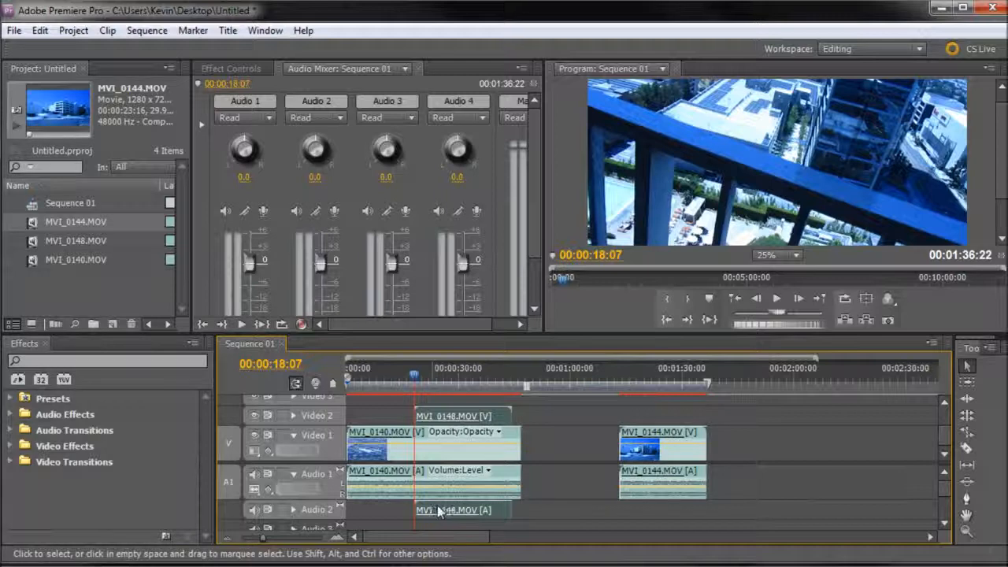
drag(417, 387, 432, 385)
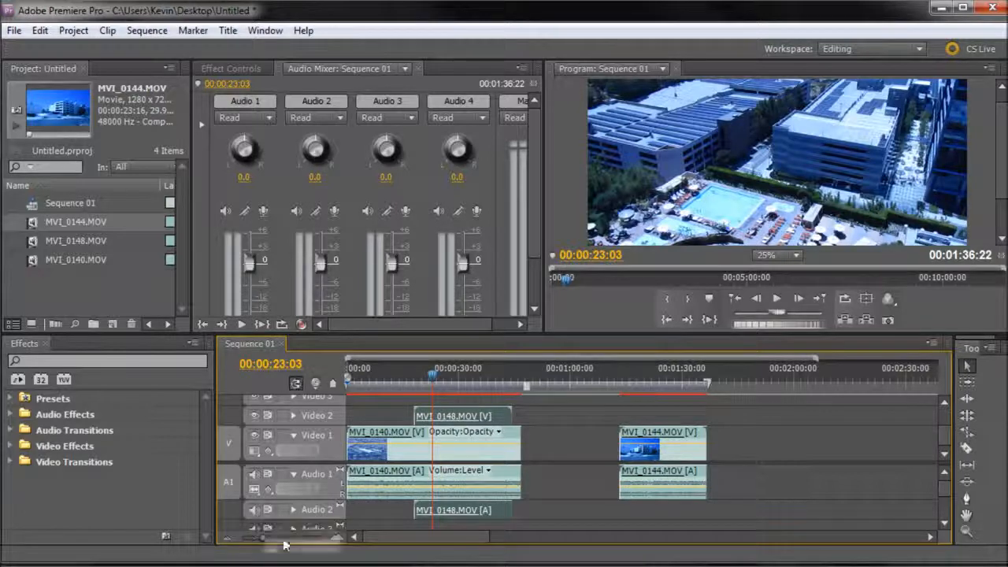
Step: Mute the Audio 2 track briefly and turn its output back on
click(253, 510)
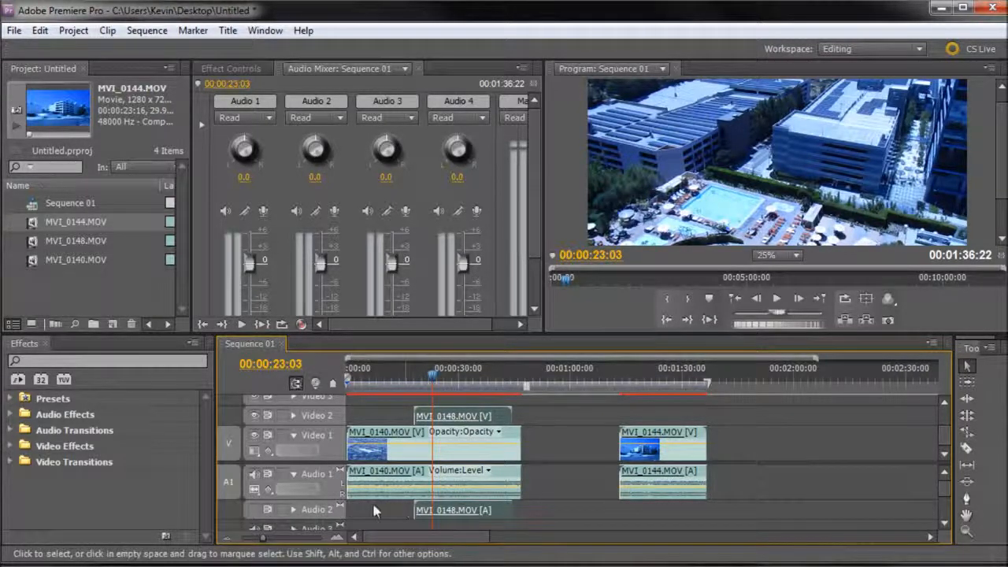
click(256, 510)
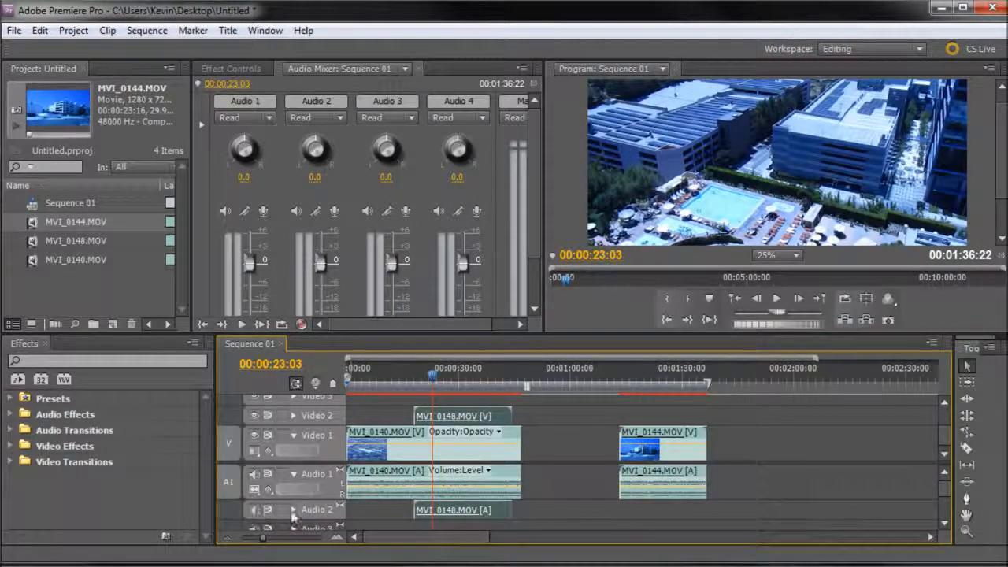
right_click(489, 511)
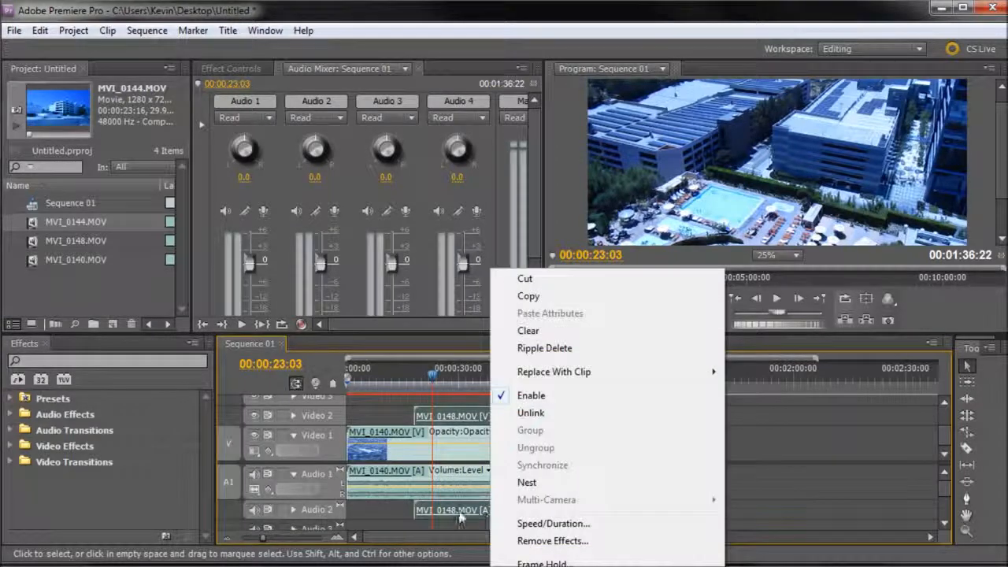
click(357, 513)
click(447, 511)
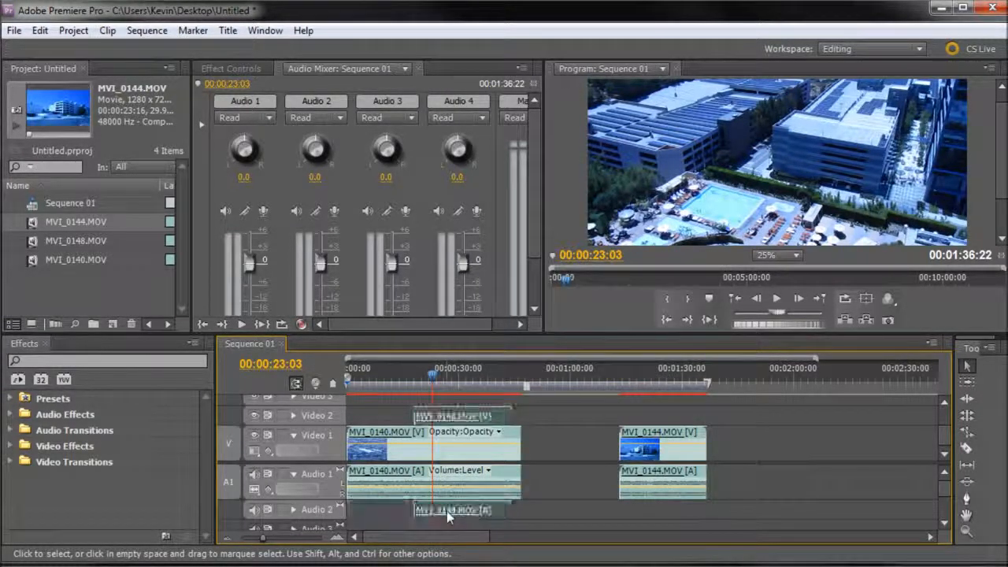
Step: Expand the Audio 2 track and enlarge the timeline area so the MVI_0148.MOV audio clip can be viewed in full
click(294, 509)
scroll(459, 506, down, 1)
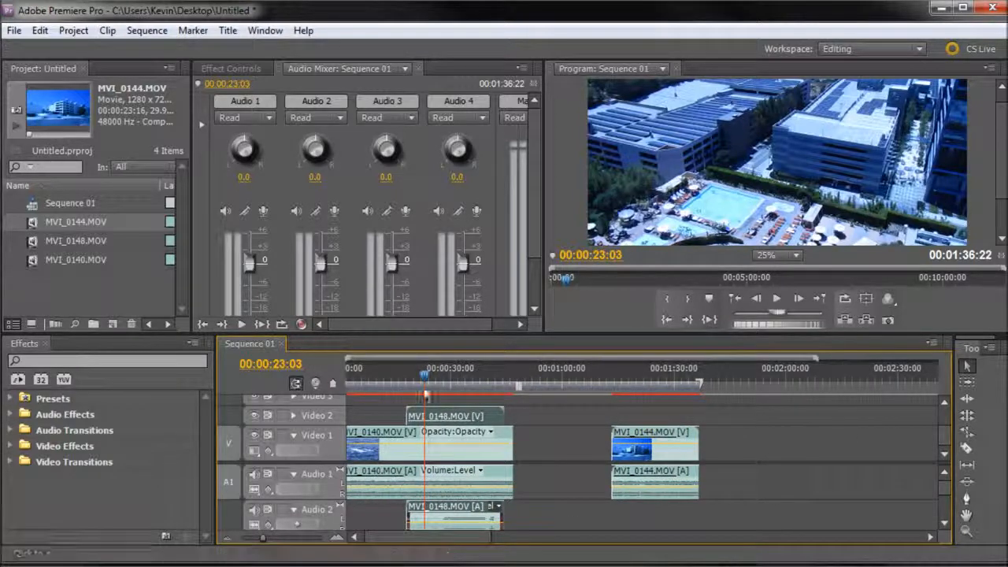
drag(429, 334, 429, 275)
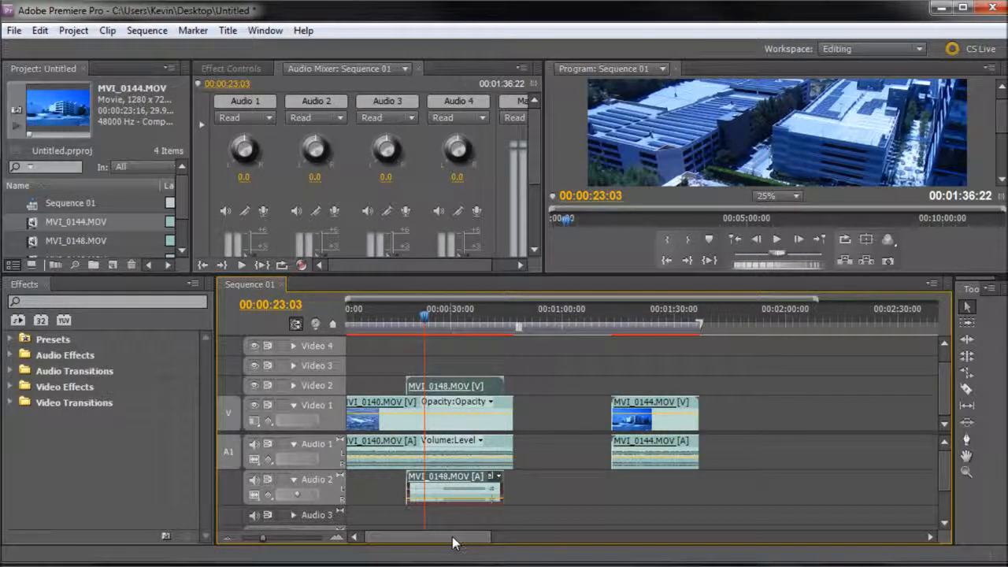
Step: Try unlinking the MVI_0148.MOV audio from its video and deleting it from Audio 2, and undo both changes
click(508, 493)
right_click(433, 486)
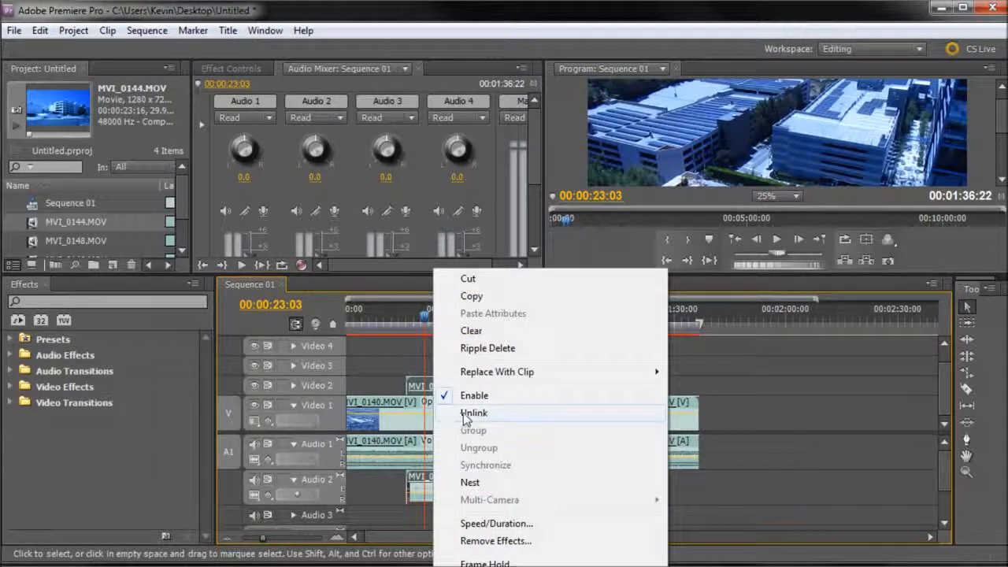
click(474, 413)
click(525, 503)
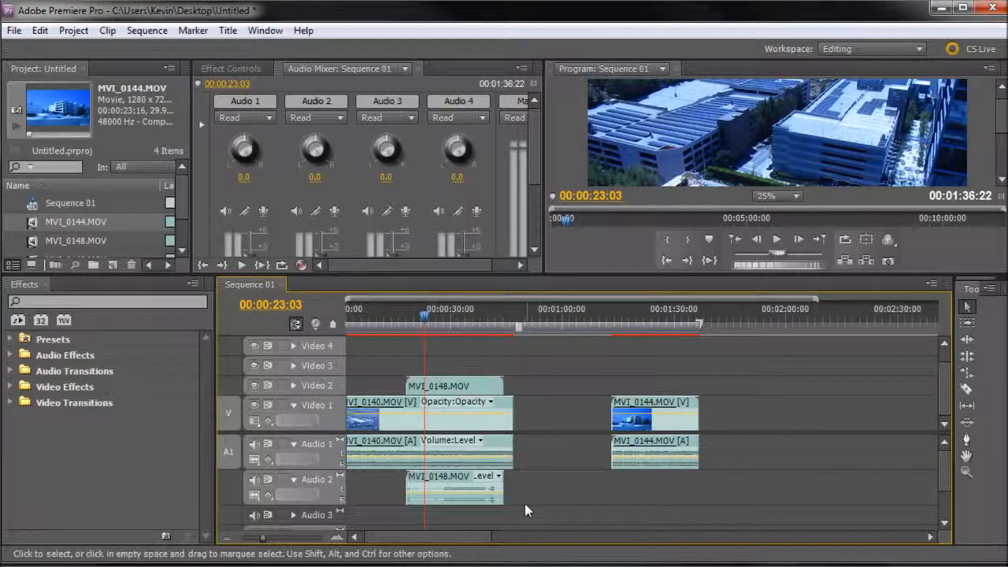
click(430, 489)
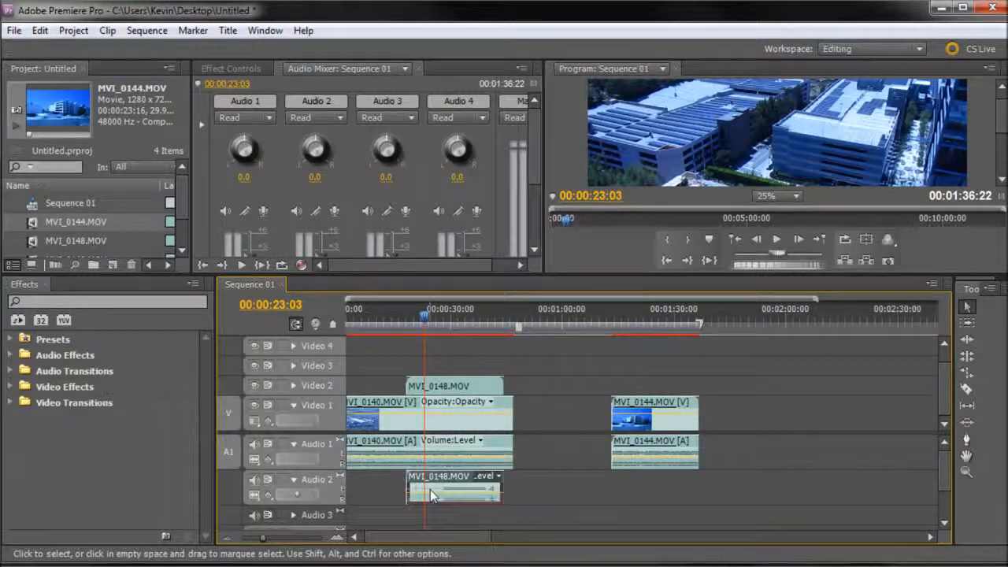
click(548, 482)
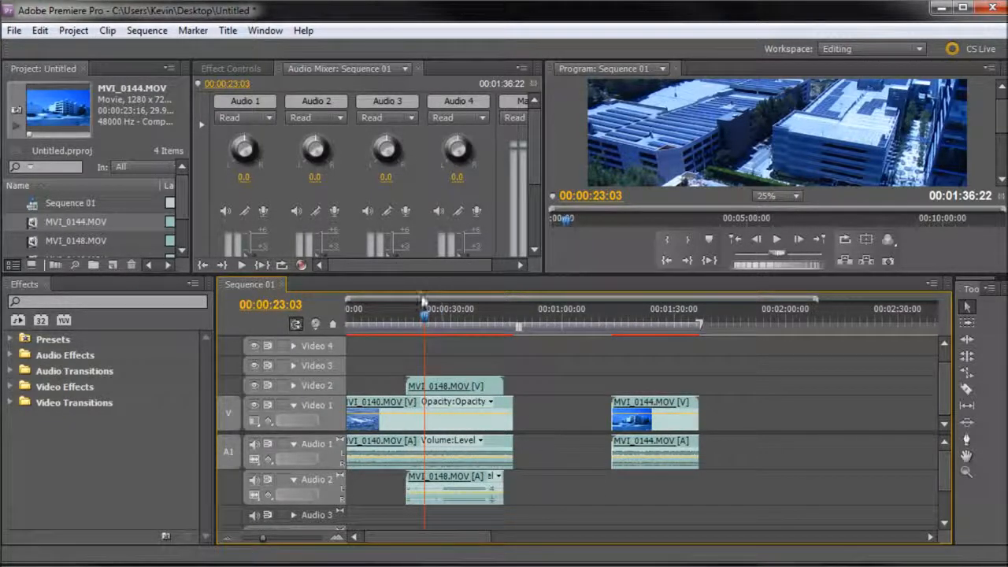
Step: Examine the track controls in a maximized Audio Mixer, and restore the normal layout with a shorter timeline area
click(288, 93)
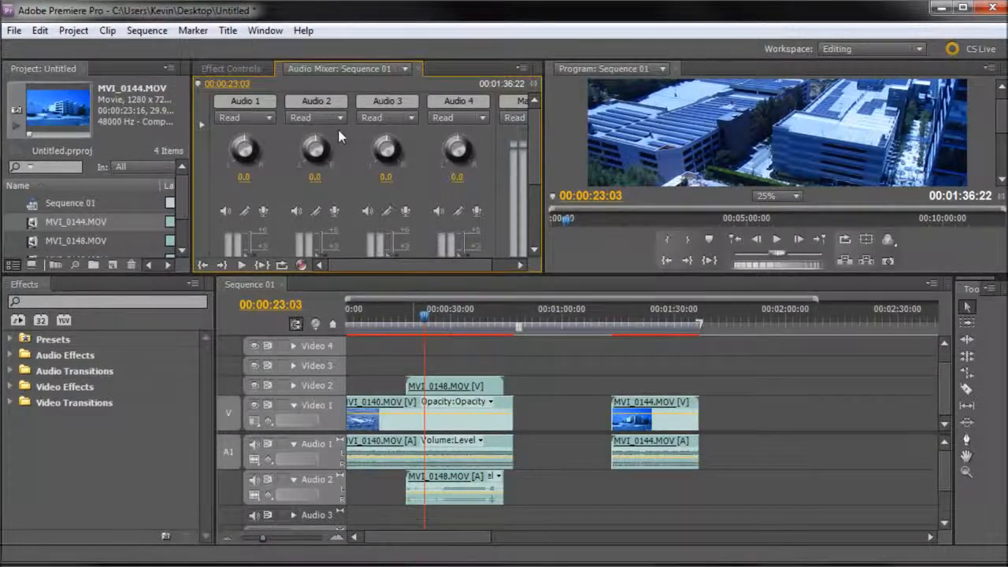
key(grave)
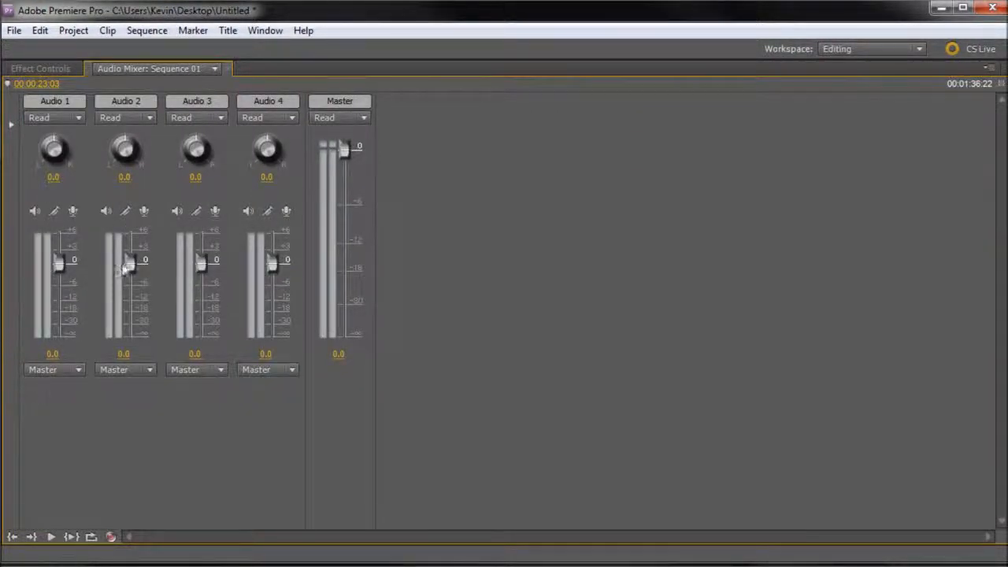
click(125, 210)
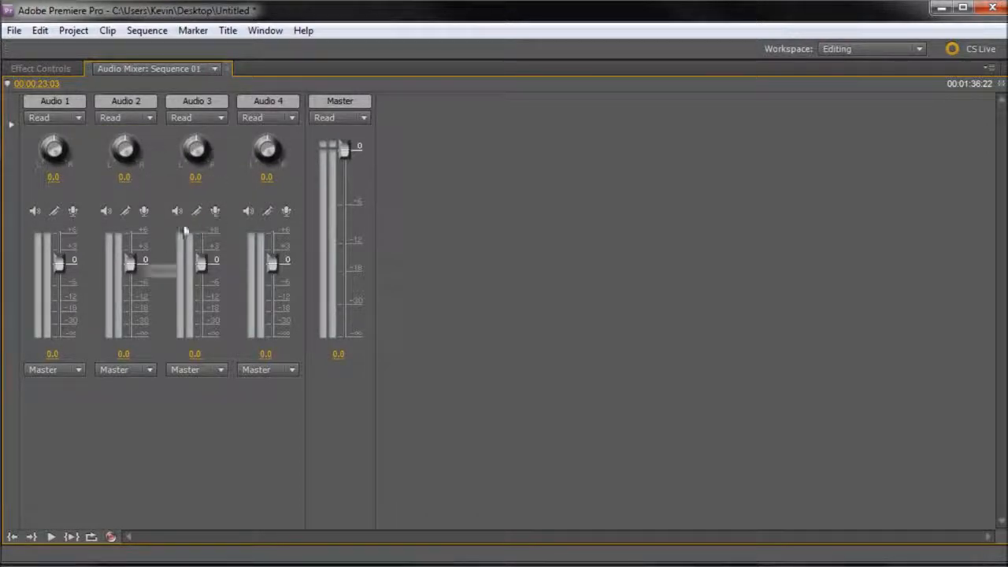
key(grave)
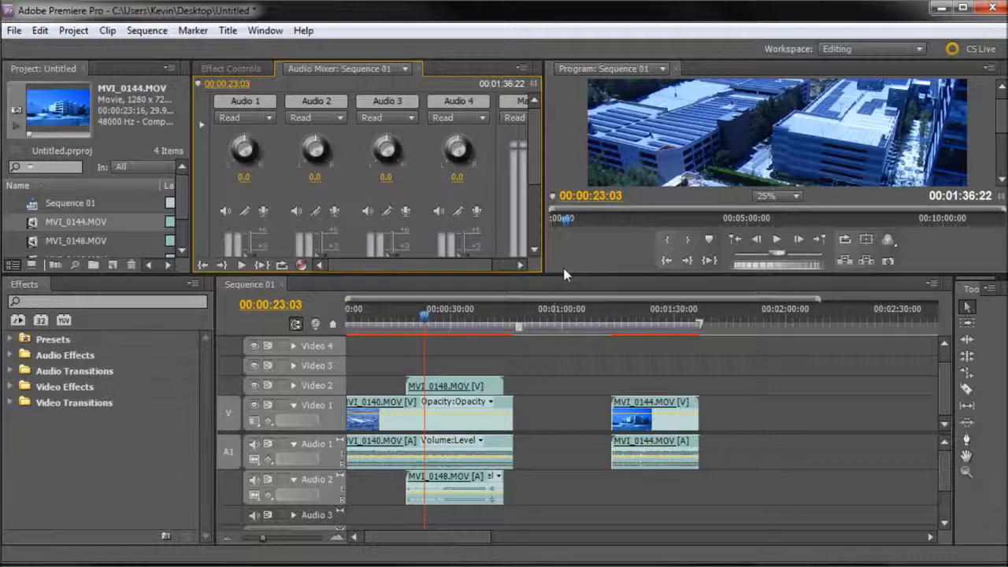
drag(567, 271, 562, 339)
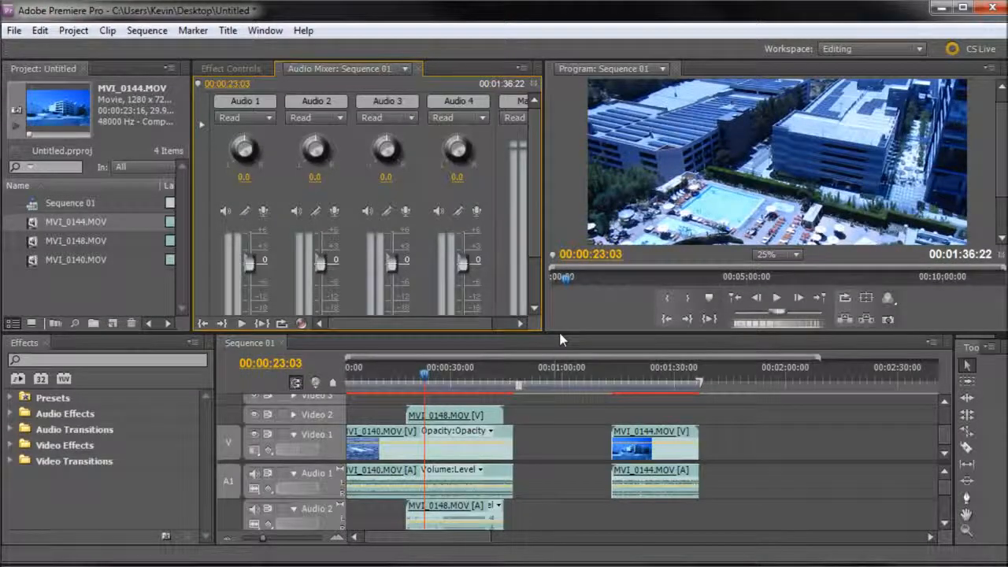
Step: Close the gap by moving MVI_0144.MOV earlier against the end of MVI_0140.MOV, and place the playhead at 00:00:46:20
drag(647, 432, 544, 432)
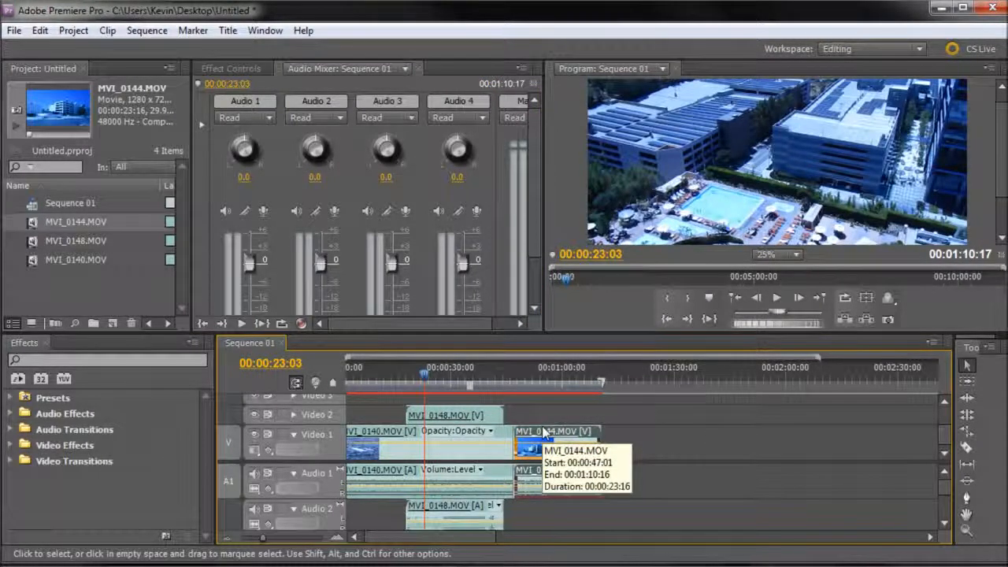
drag(504, 371, 513, 372)
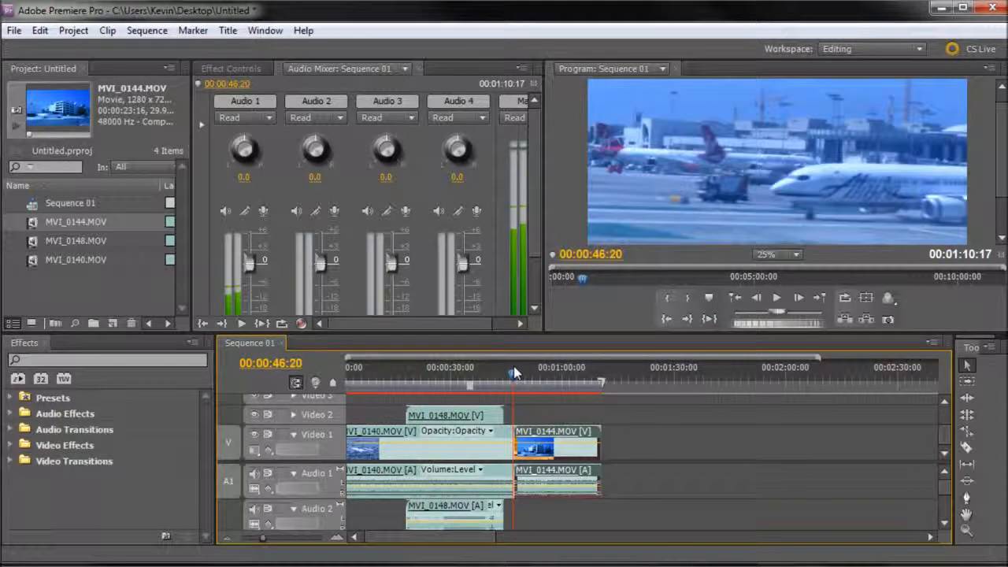
drag(596, 339, 596, 363)
mouse_move(516, 398)
mouse_down()
mouse_move(538, 400)
mouse_move(517, 404)
mouse_up()
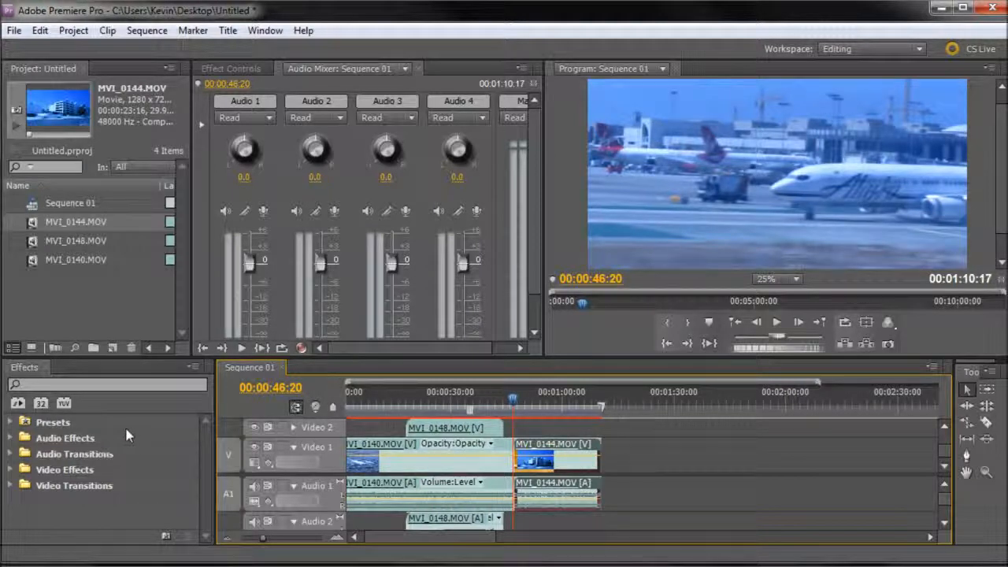
Step: Apply the Cross Dissolve video transition at the cut between MVI_0140.MOV and MVI_0144.MOV, and scrub through it to 00:00:49:06
click(101, 491)
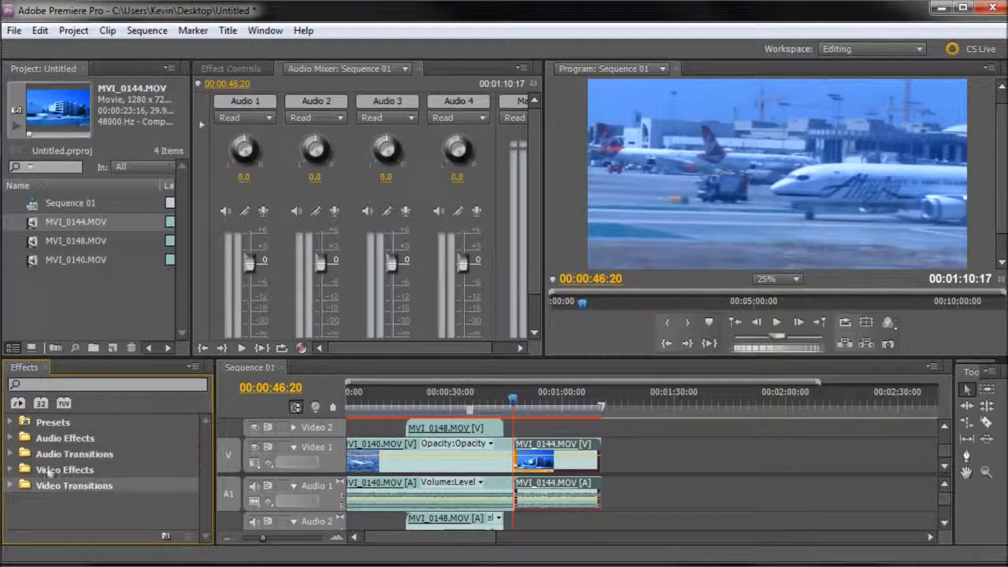
click(12, 483)
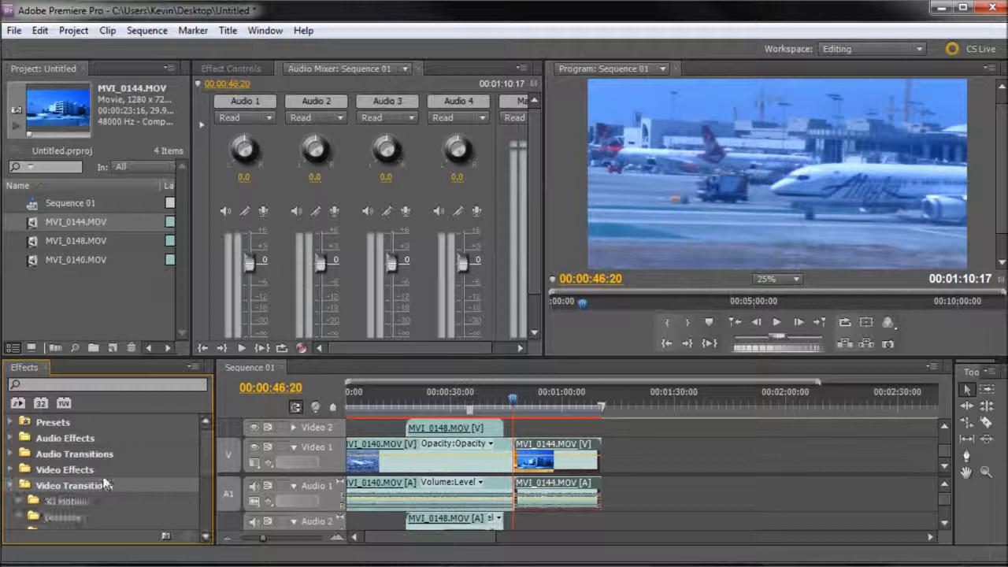
scroll(50, 464, down, 3)
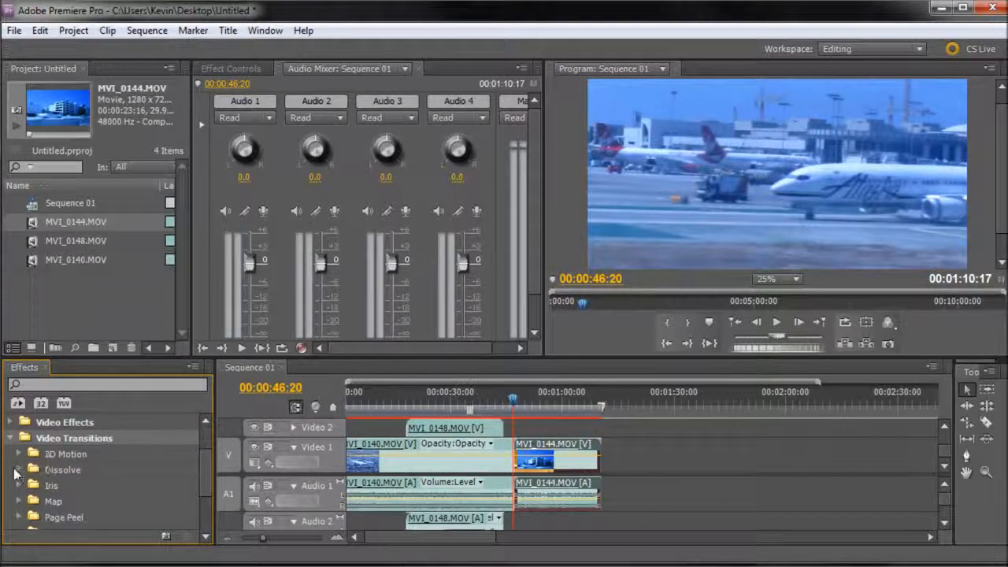
click(17, 470)
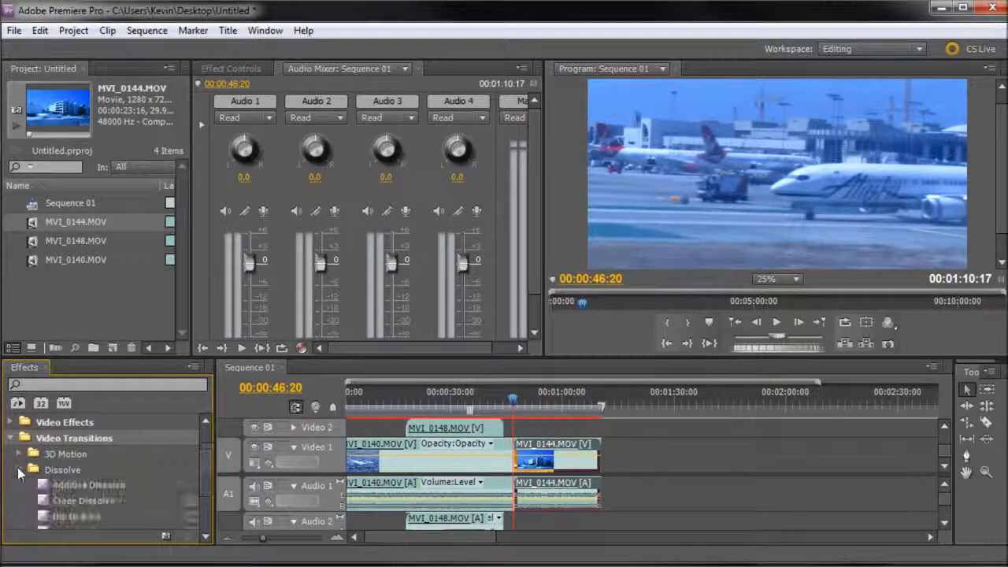
scroll(78, 468, down, 4)
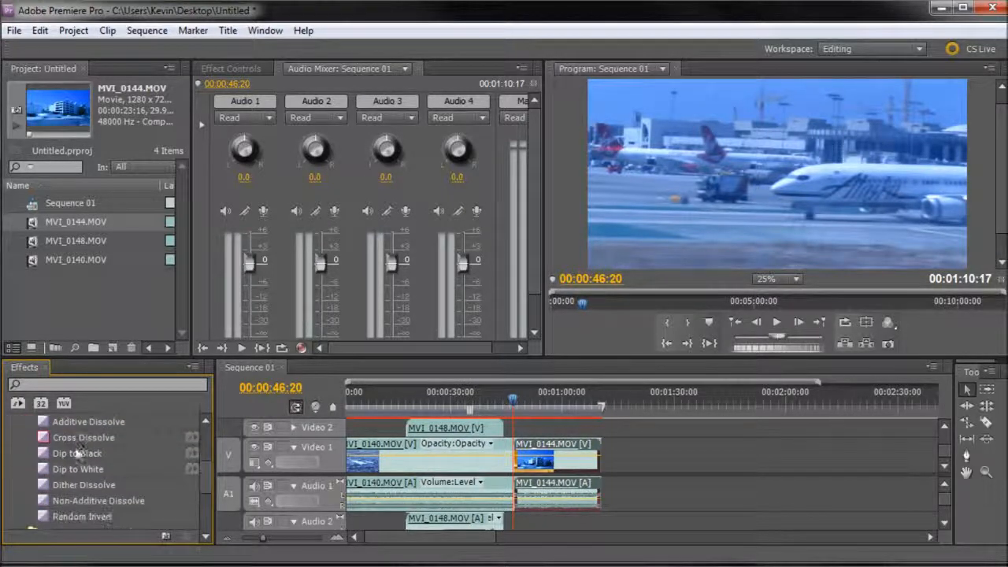
click(88, 442)
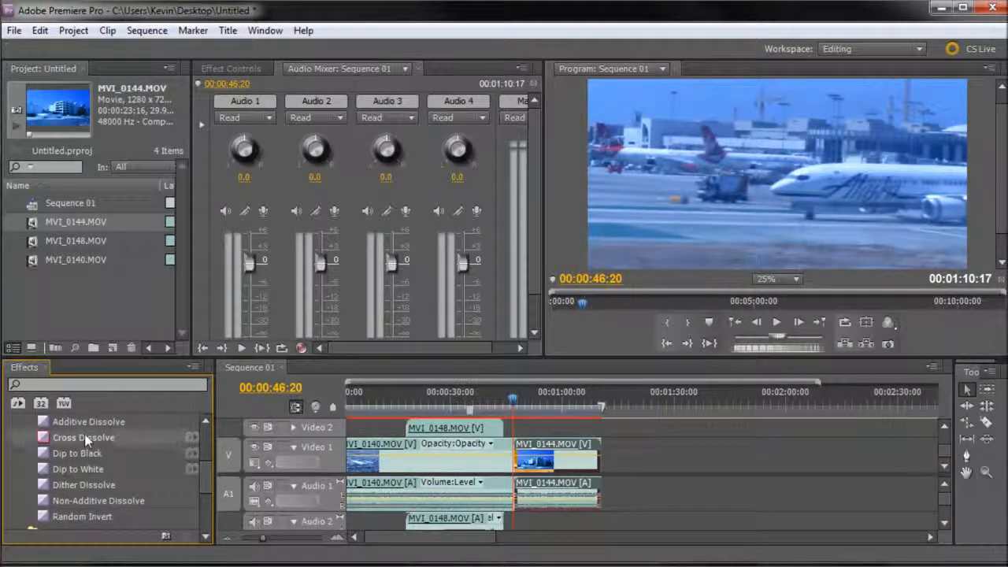
drag(57, 437, 380, 445)
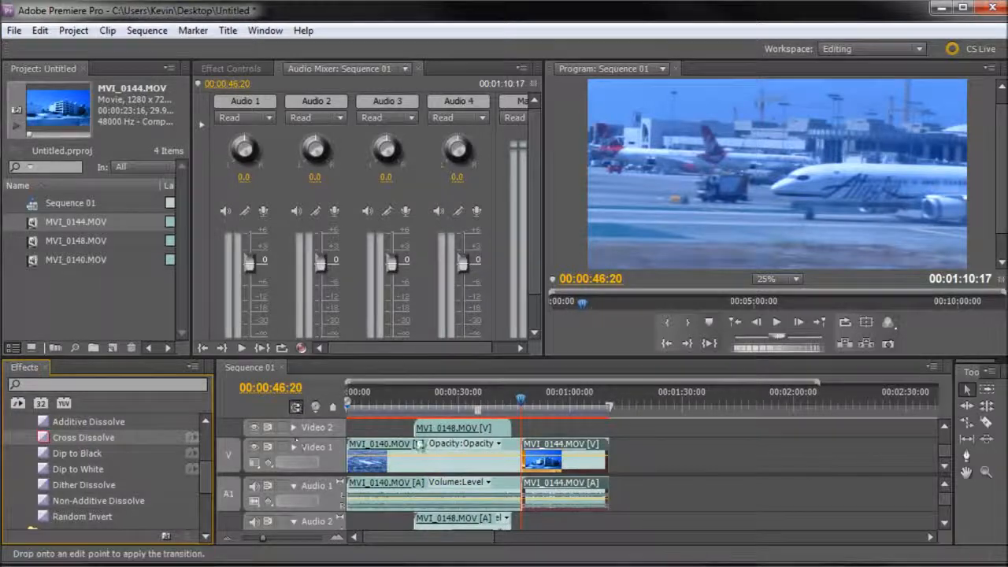
drag(523, 459, 523, 460)
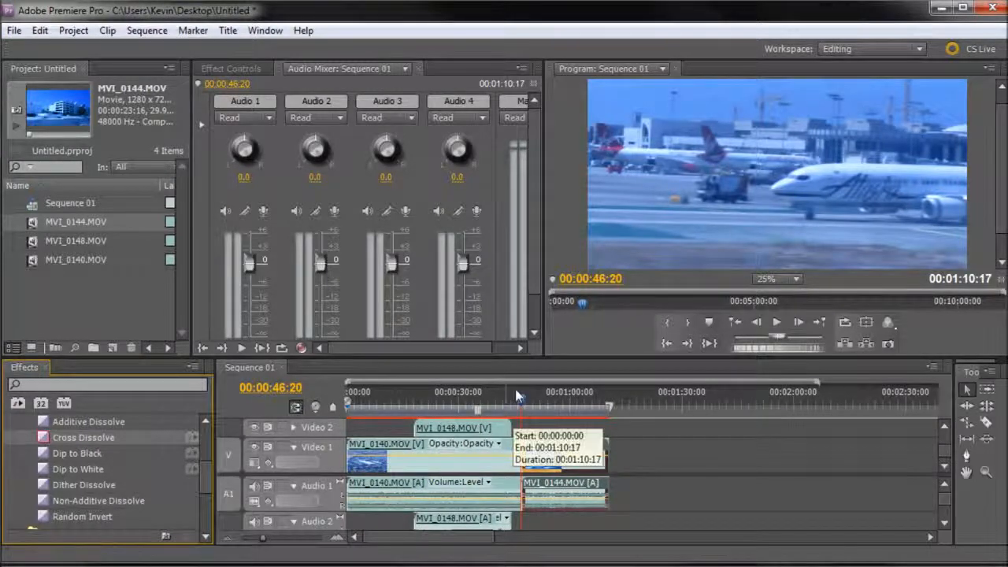
click(522, 402)
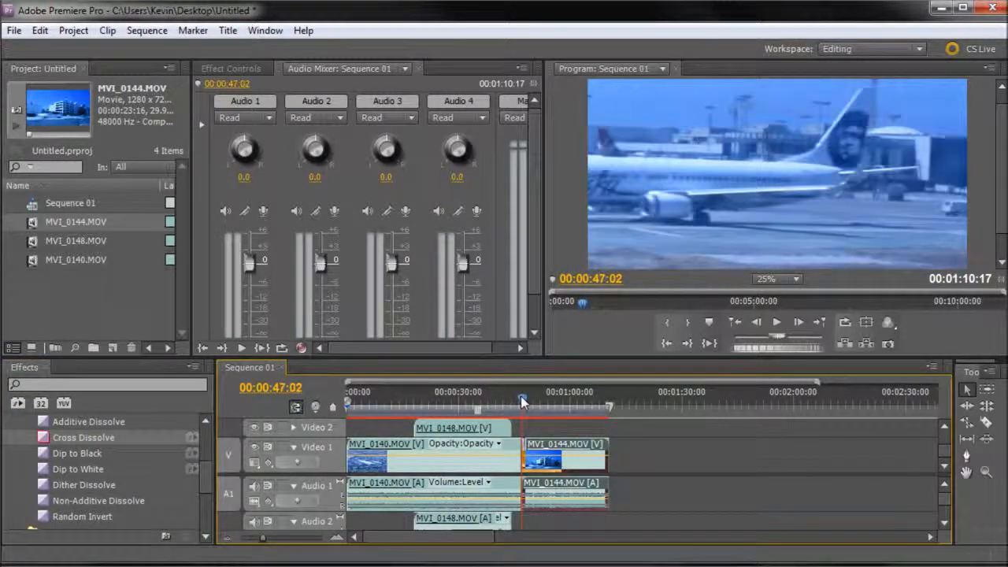
drag(521, 397, 534, 409)
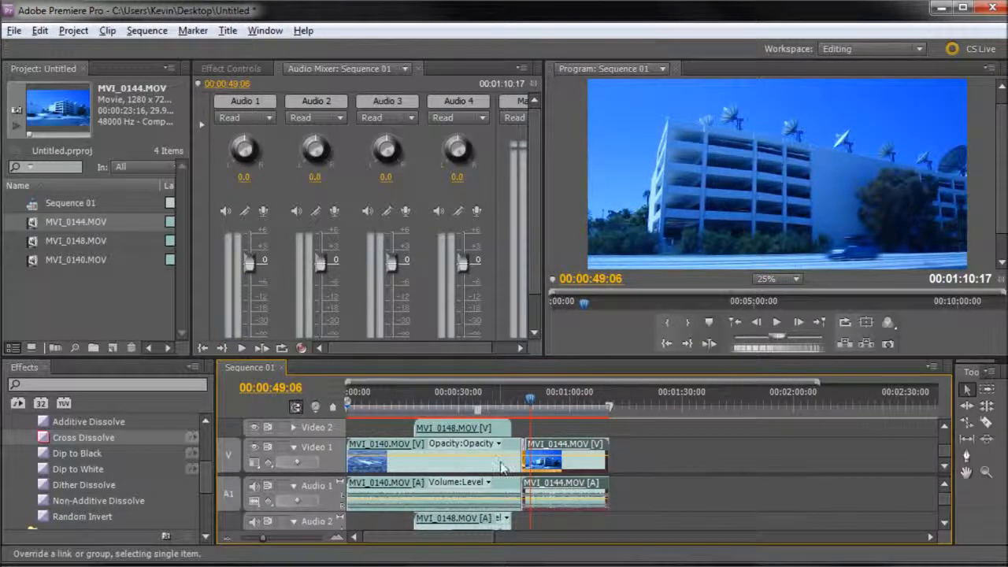
Step: Replace the Cross Dissolve between MVI_0140.MOV and MVI_0144.MOV with a Dip to Black transition, and scrub through it
scroll(506, 465, up, 6)
scroll(574, 445, up, 2)
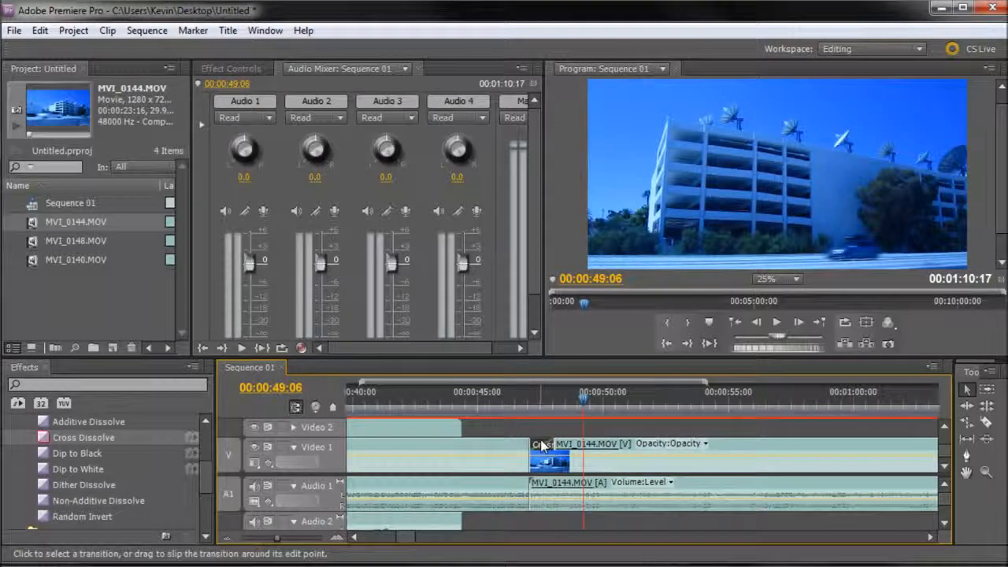
click(541, 445)
key(Delete)
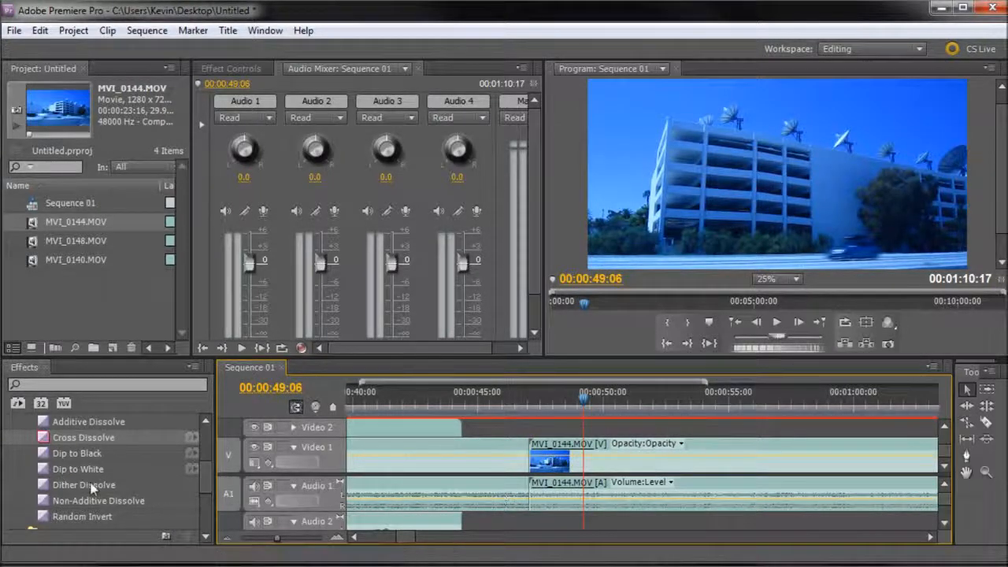
click(65, 469)
drag(67, 457, 541, 461)
drag(519, 400, 553, 409)
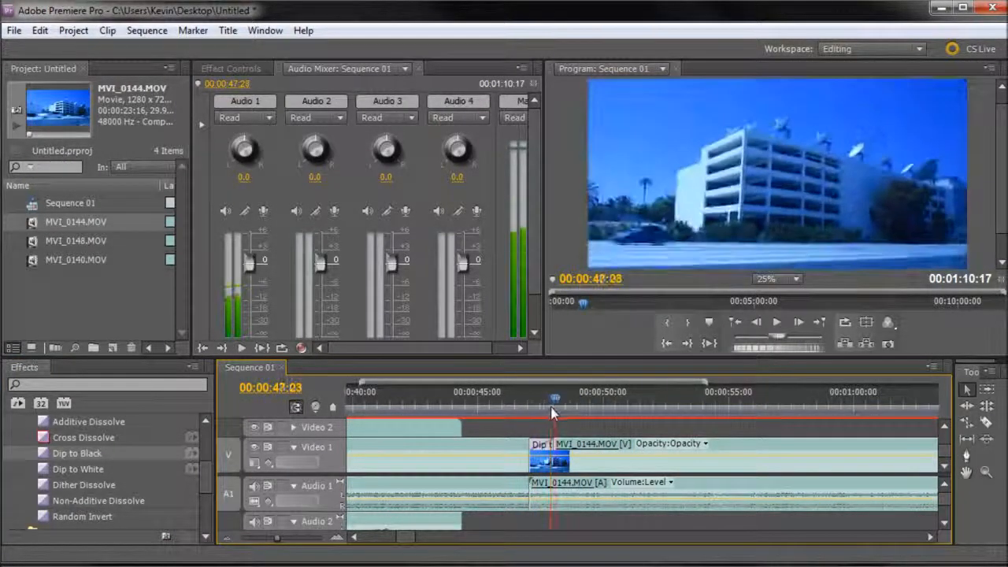
Step: Apply a Dip to Black transition at the end of MVI_0144.MOV on Video 1, and scrub through it to 00:01:09:24
drag(409, 537, 426, 542)
click(55, 454)
drag(567, 451, 606, 452)
click(592, 403)
mouse_move(592, 403)
mouse_down()
mouse_move(619, 407)
mouse_move(602, 407)
mouse_up()
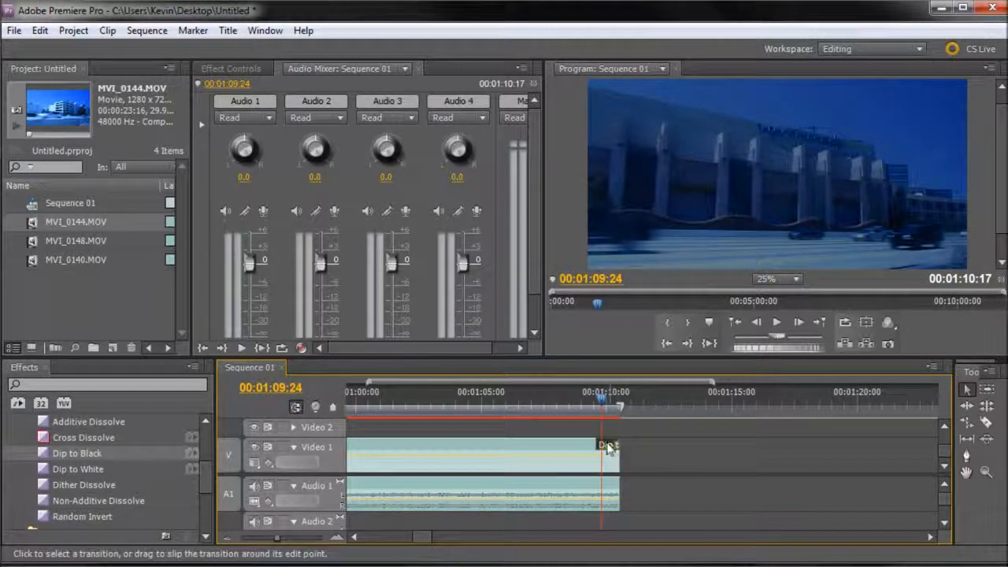
Step: Lengthen the closing Dip to Black to about 8 seconds by moving its start earlier, and play it back to 00:01:09:21
drag(600, 446, 417, 446)
drag(430, 403, 413, 404)
key(space)
drag(468, 400, 447, 404)
key(space)
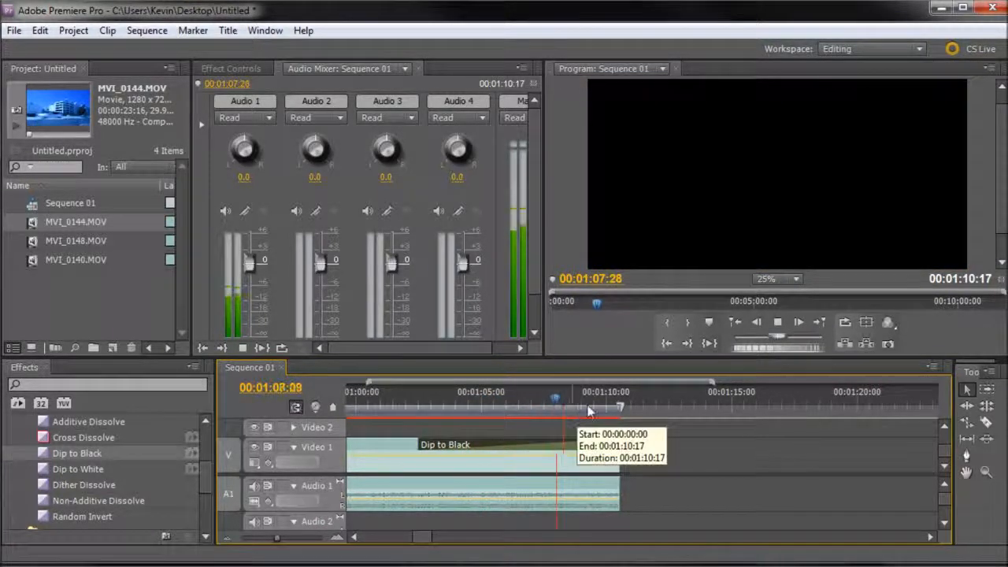
key(space)
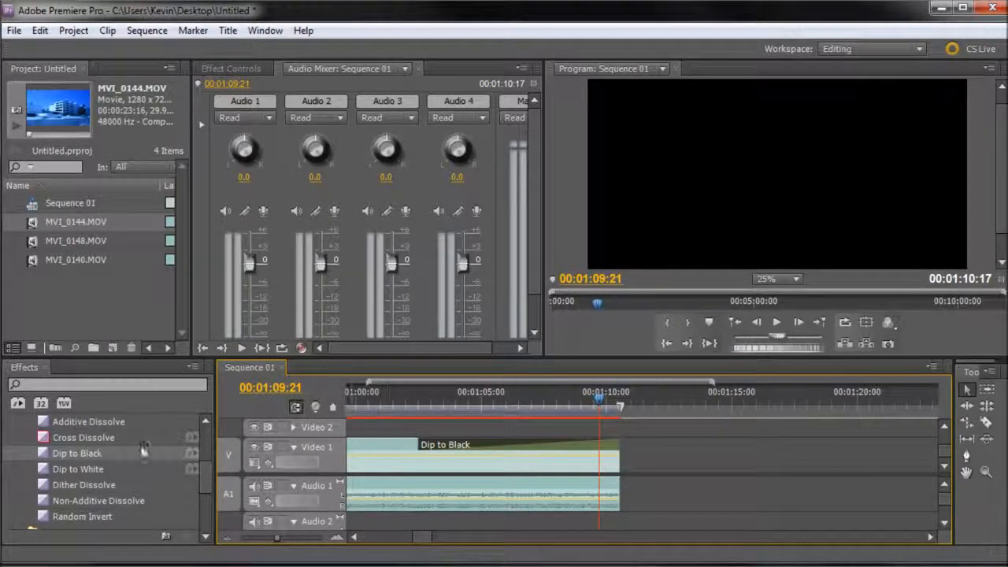
Step: Examine the other video transition categories, and collapse the Dissolve and Video Transitions folders
scroll(144, 449, up, 5)
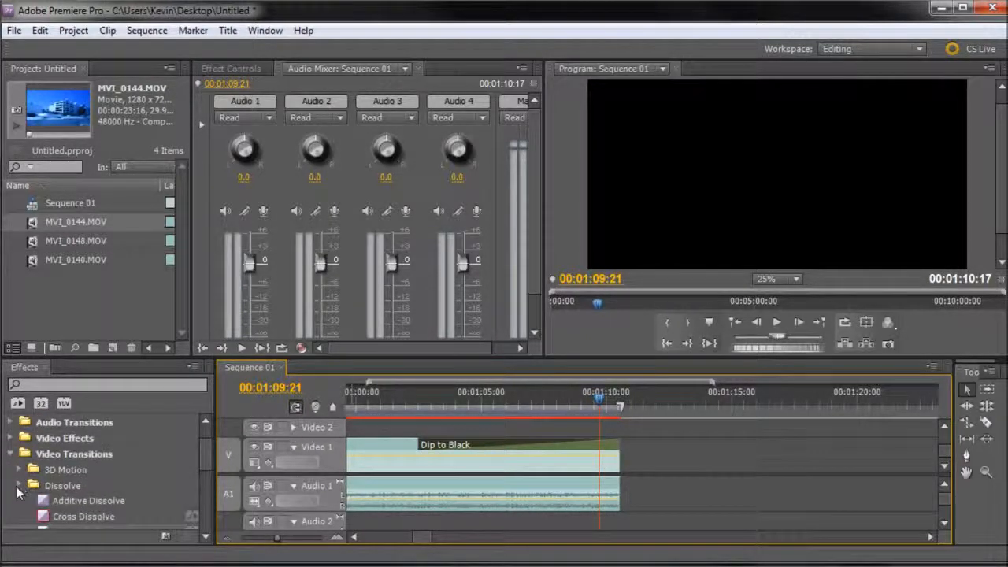
click(17, 486)
scroll(26, 470, down, 1)
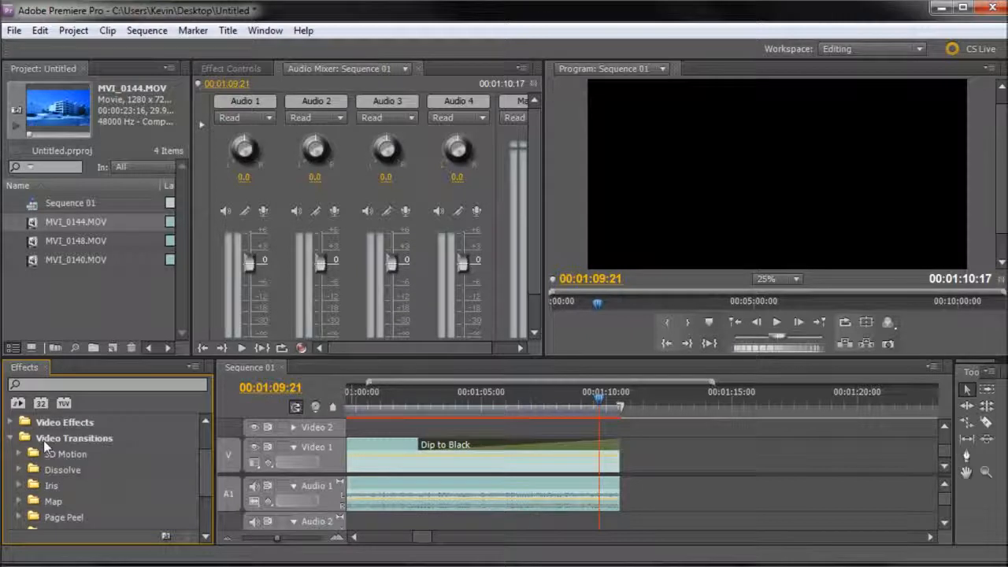
scroll(71, 453, down, 3)
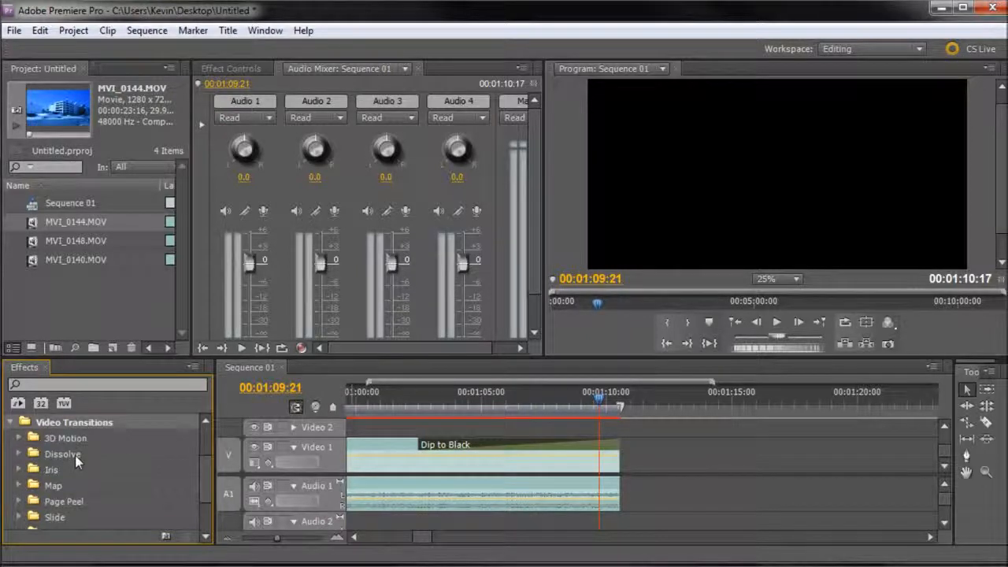
click(56, 522)
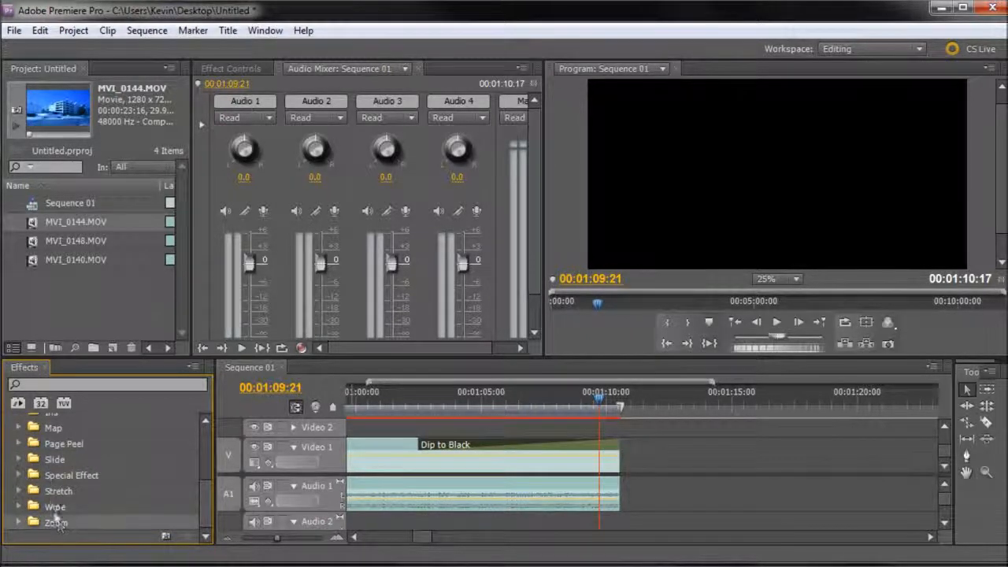
scroll(153, 472, up, 5)
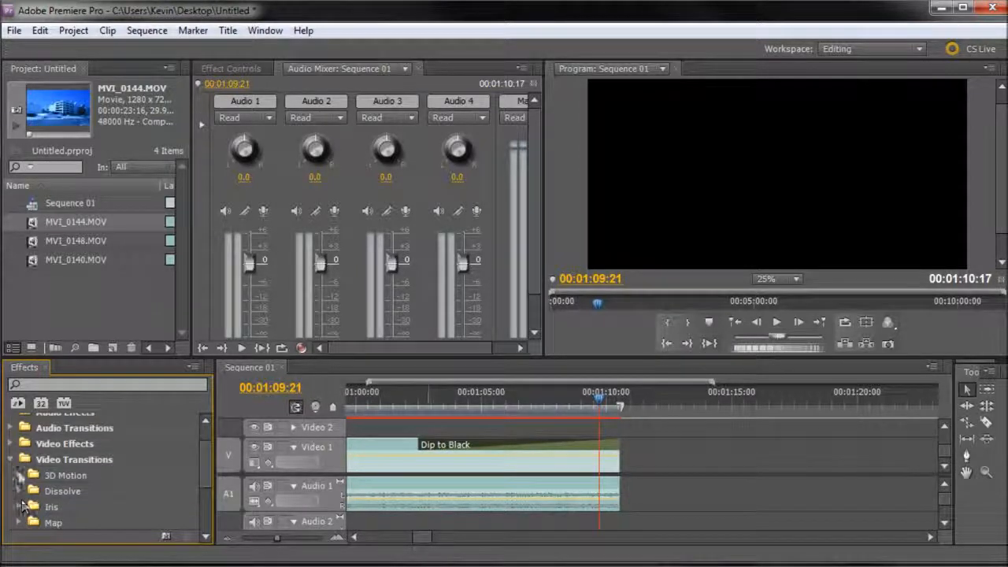
click(11, 459)
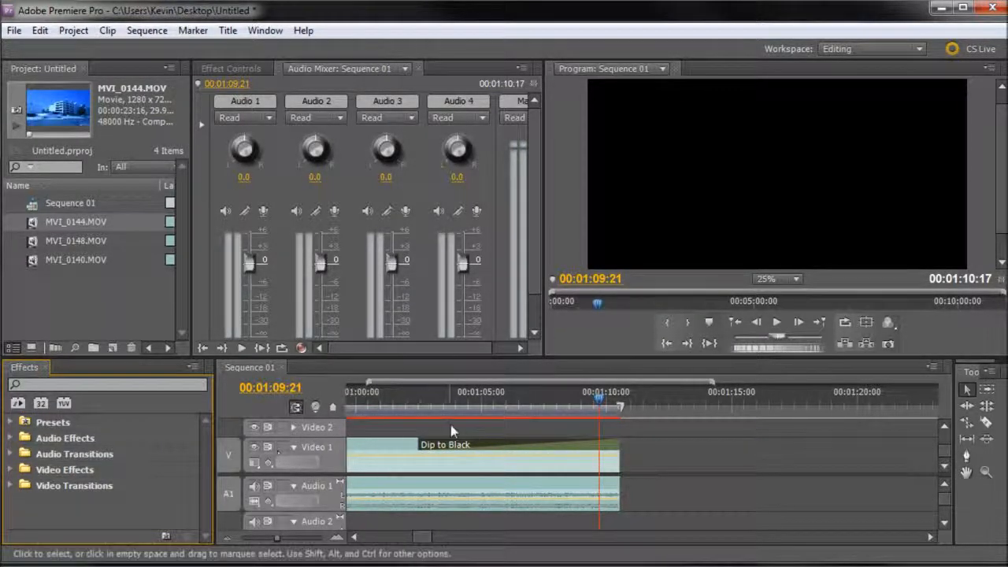
click(422, 540)
drag(422, 540, 370, 538)
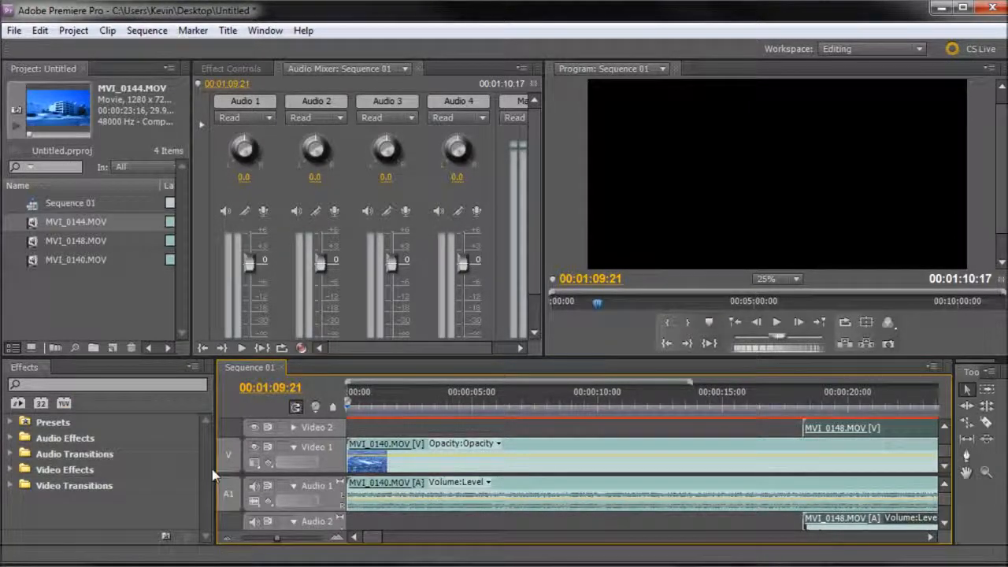
drag(360, 536, 409, 541)
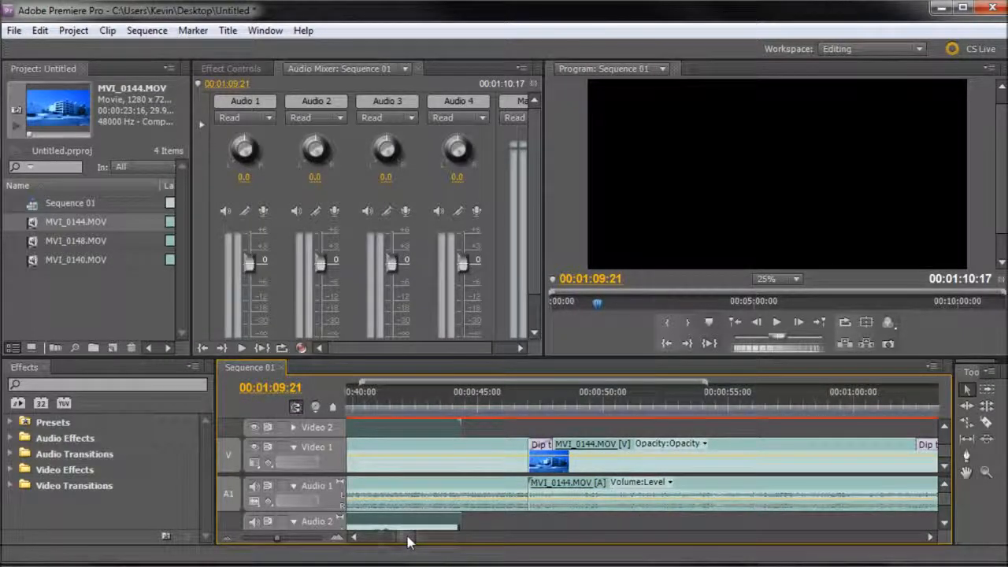